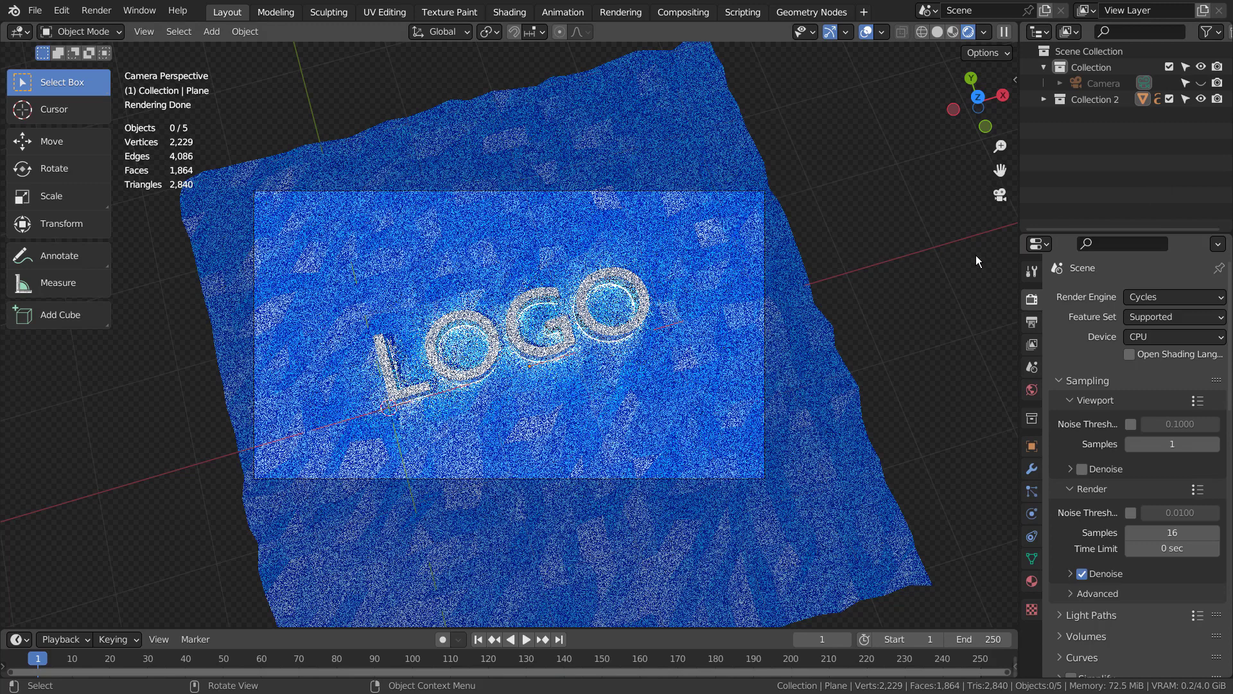
Switch the render engine to Eevee, toggle Bloom to compare the glow, and return the engine to Cycles.
left_click(1154, 296)
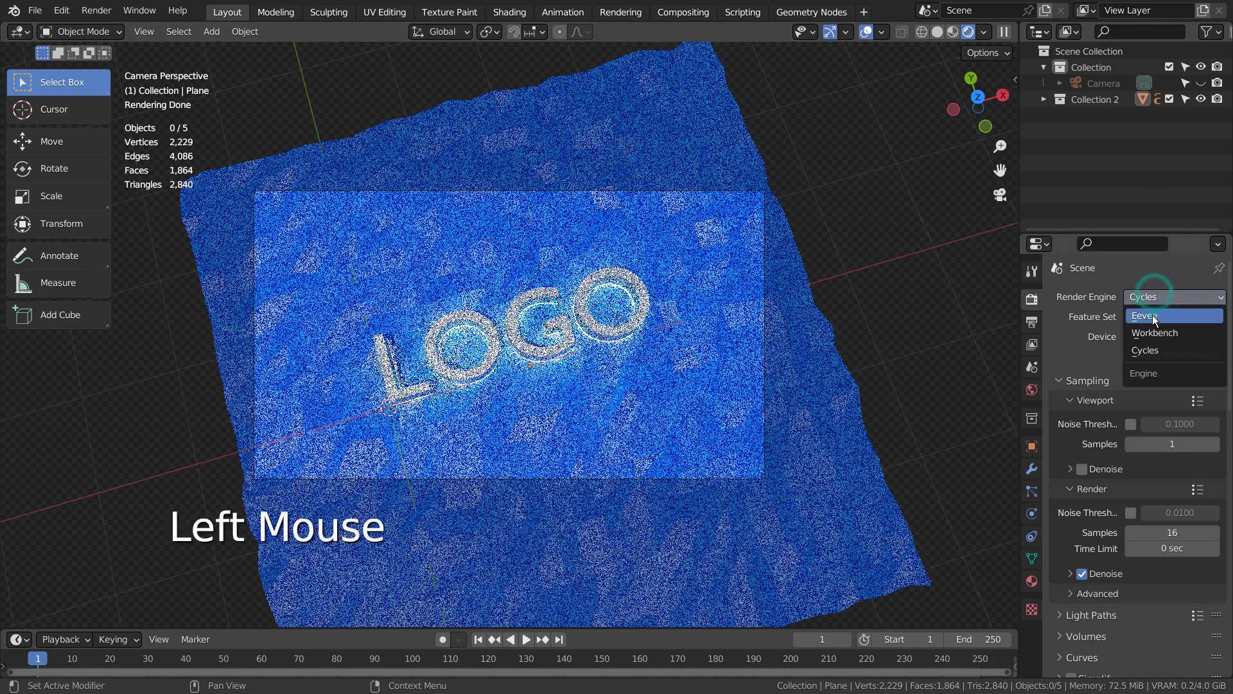
left_click(1154, 316)
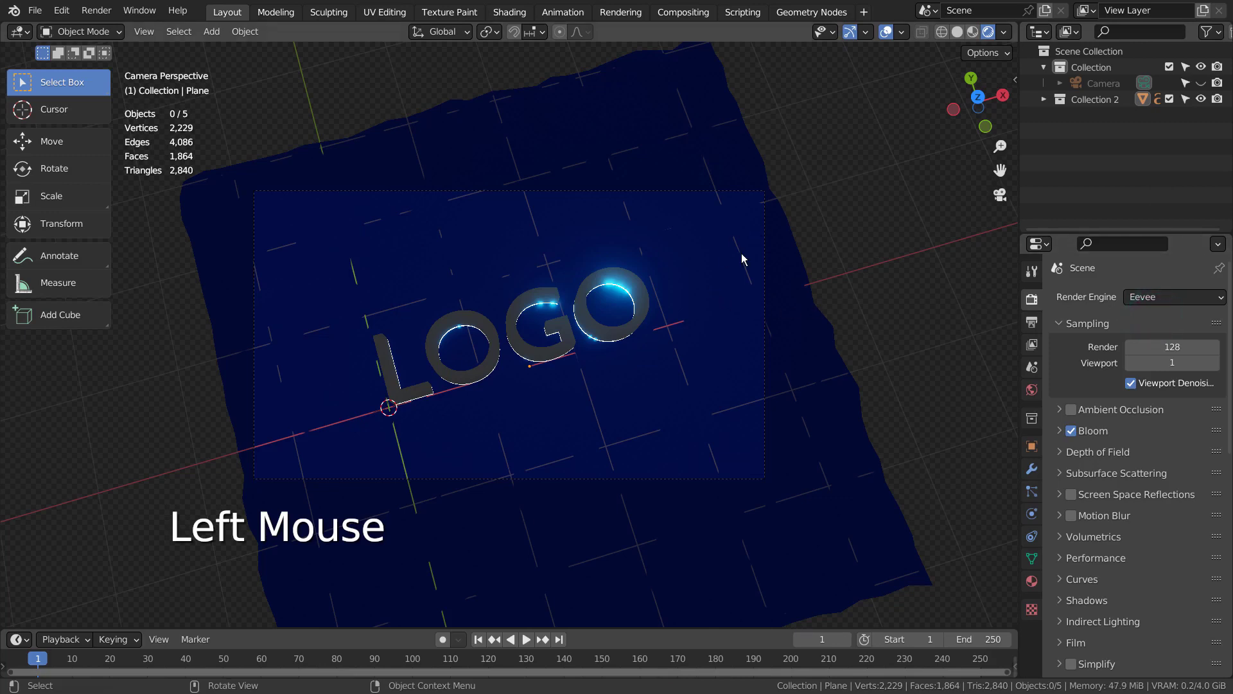
left_click(1071, 431)
left_click(1071, 432)
left_click(1072, 432)
left_click(1073, 433)
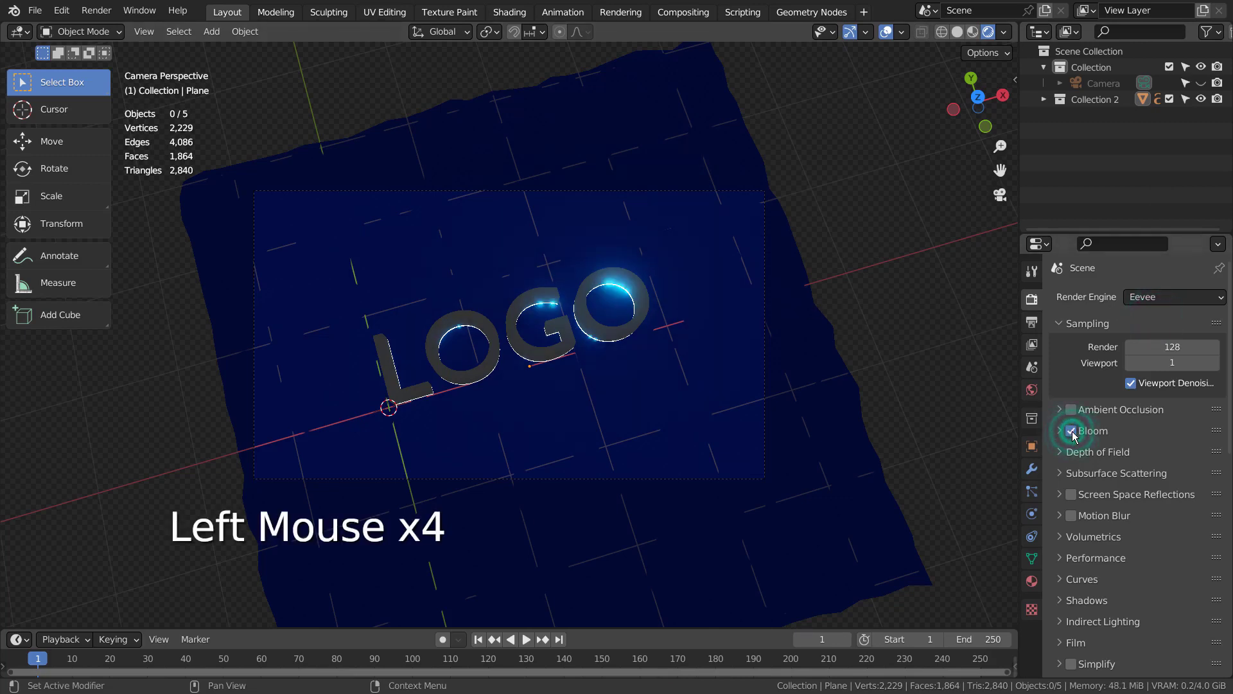
left_click(1073, 433)
left_click(1073, 433)
left_click(1073, 433)
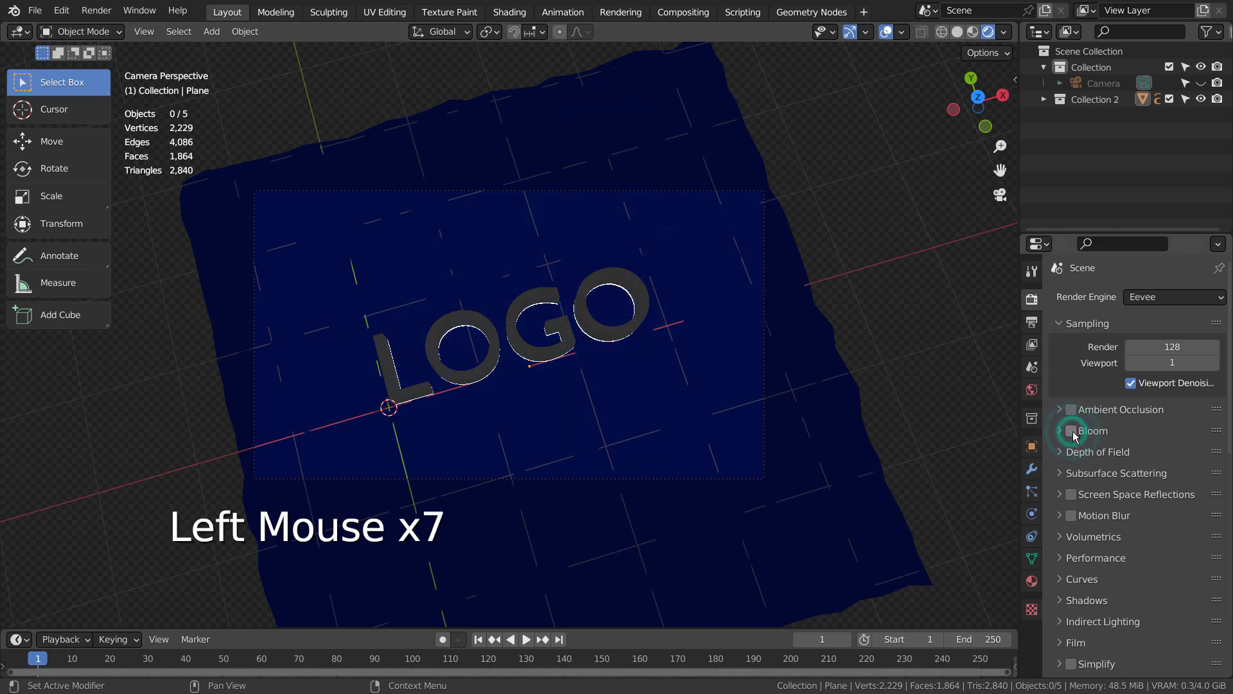
left_click(1169, 302)
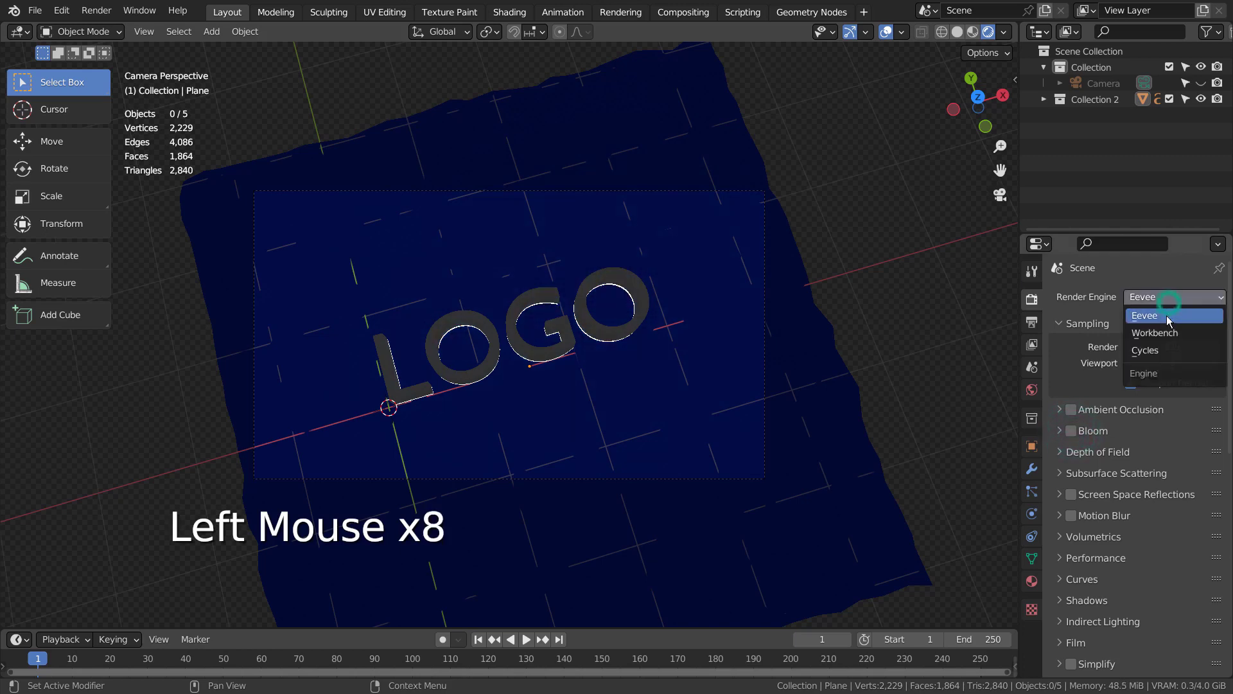
left_click(1162, 350)
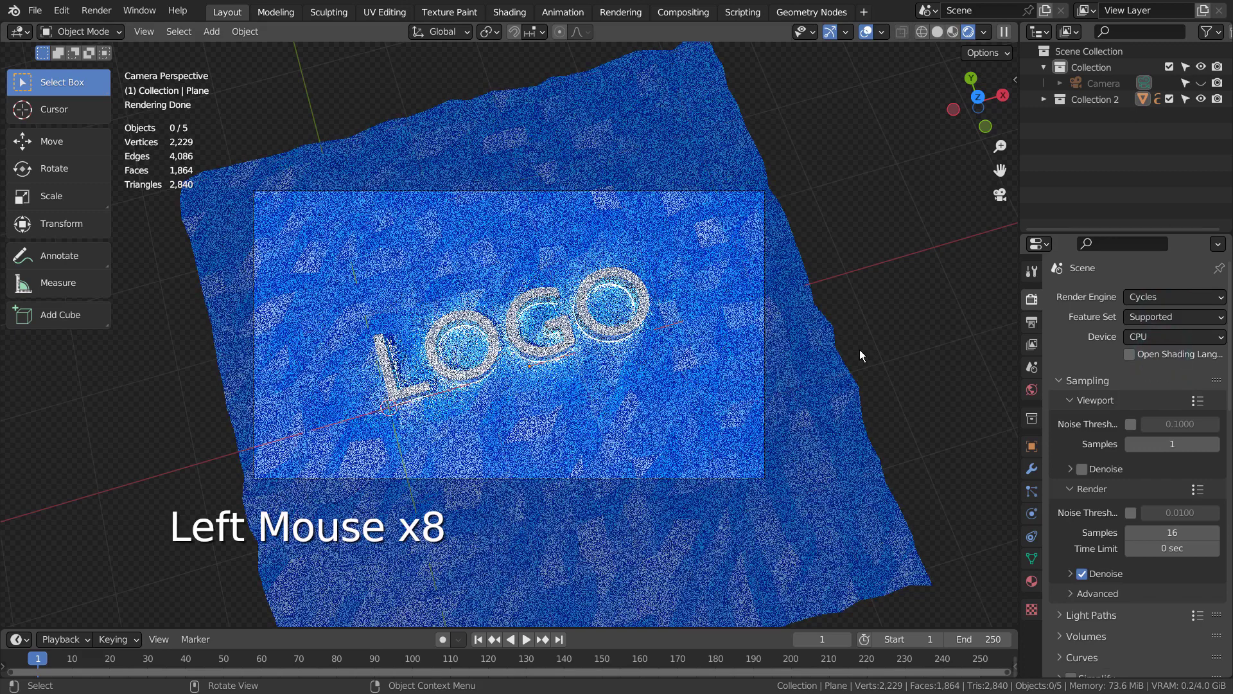
Exclude Collection 2 from the view layer and set the viewport to solid shading.
left_click(1169, 99)
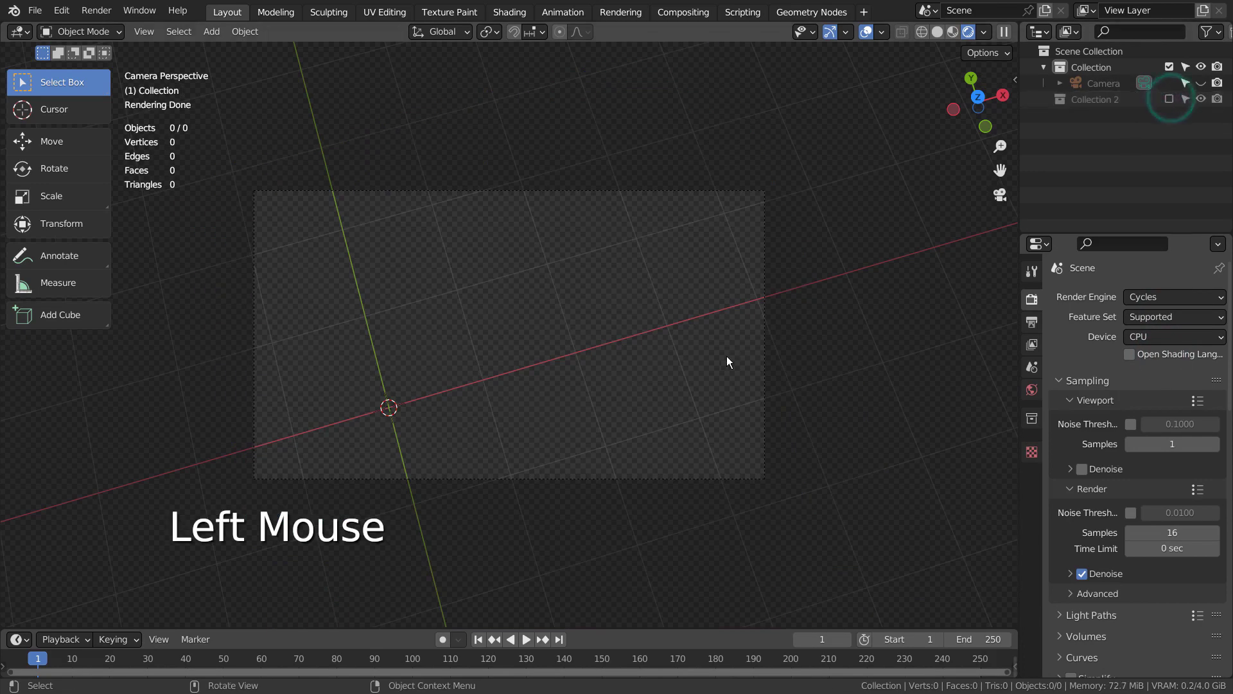
middle_click_drag(727, 356, 755, 315)
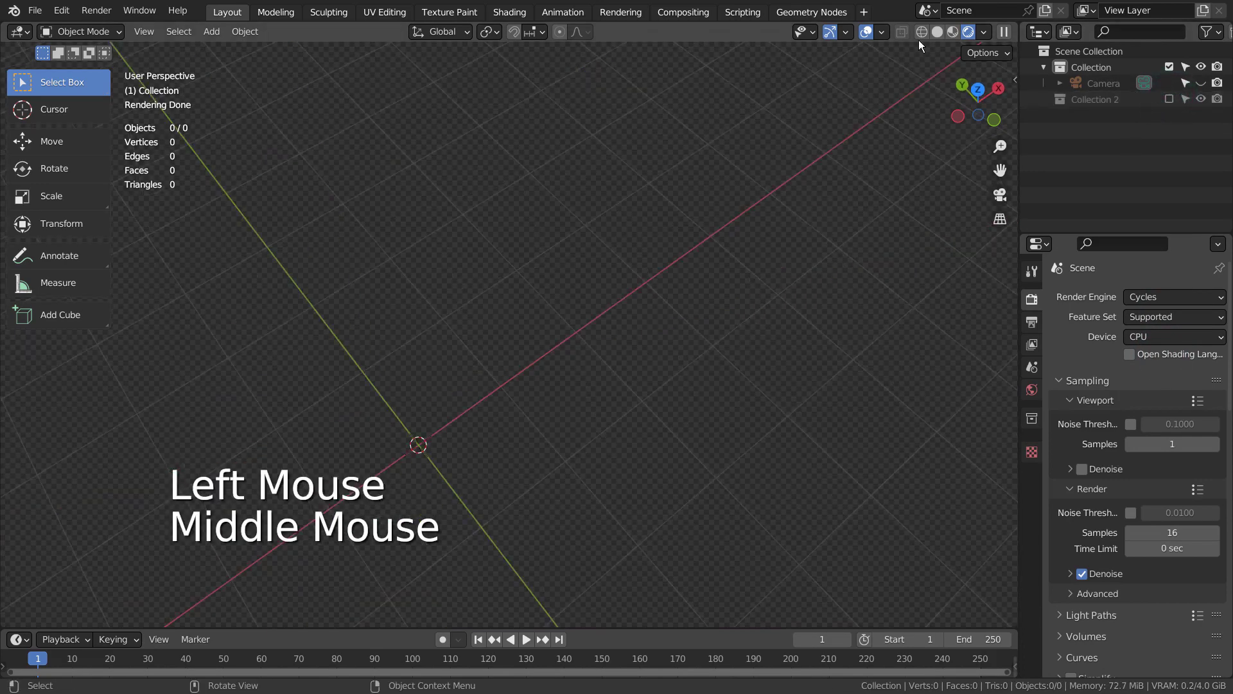
left_click(938, 32)
Add a text object at the world origin and replace its wording with LOGO.
middle_click_drag(568, 386, 683, 262, "shift")
key("shift+a")
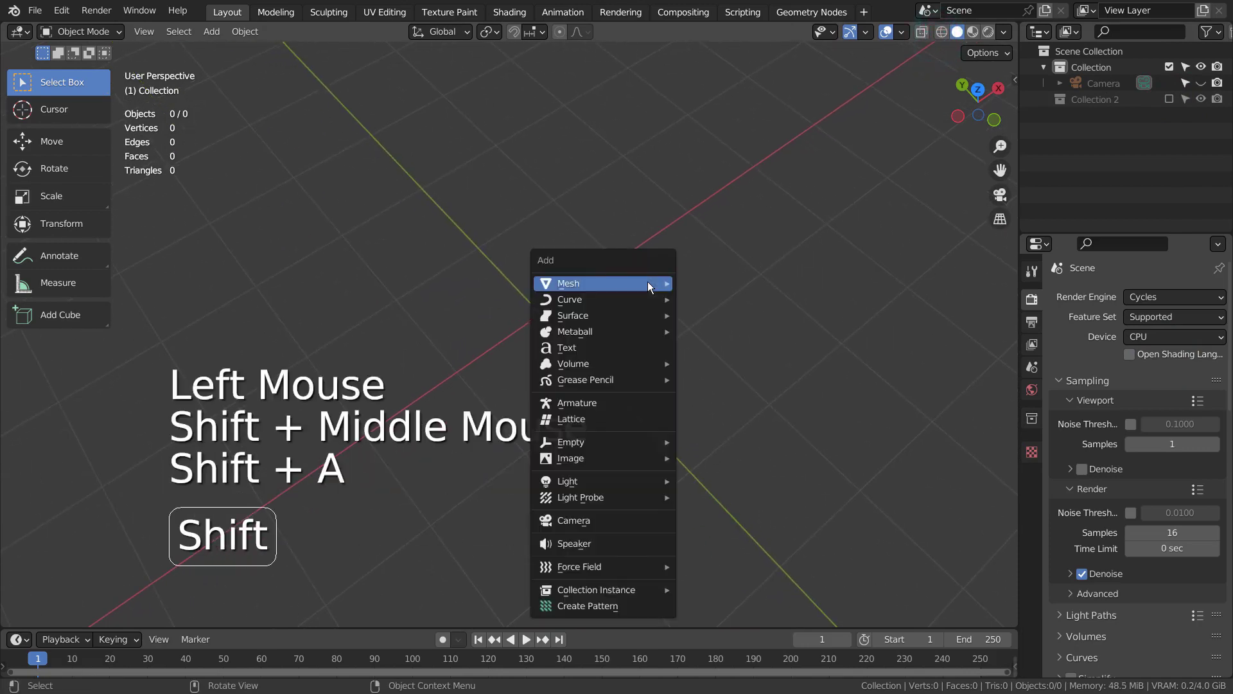
left_click(644, 352)
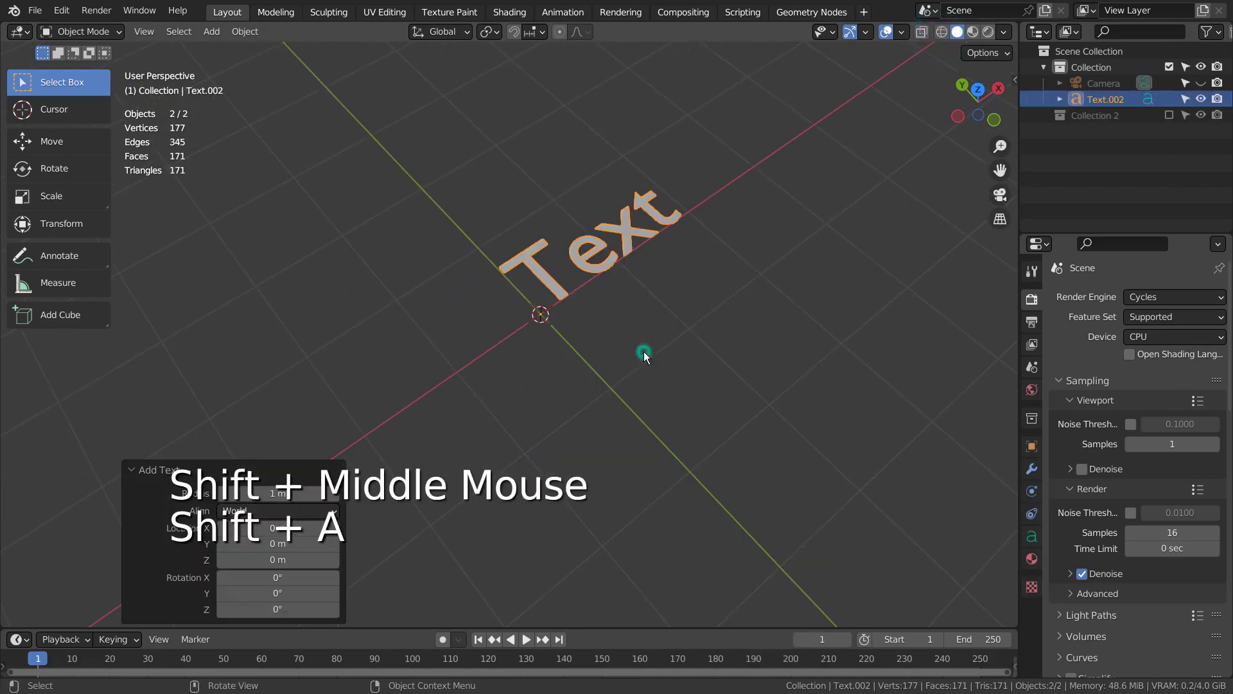
key("Tab")
key("BackSpace")
key("BackSpace")
key("BackSpace")
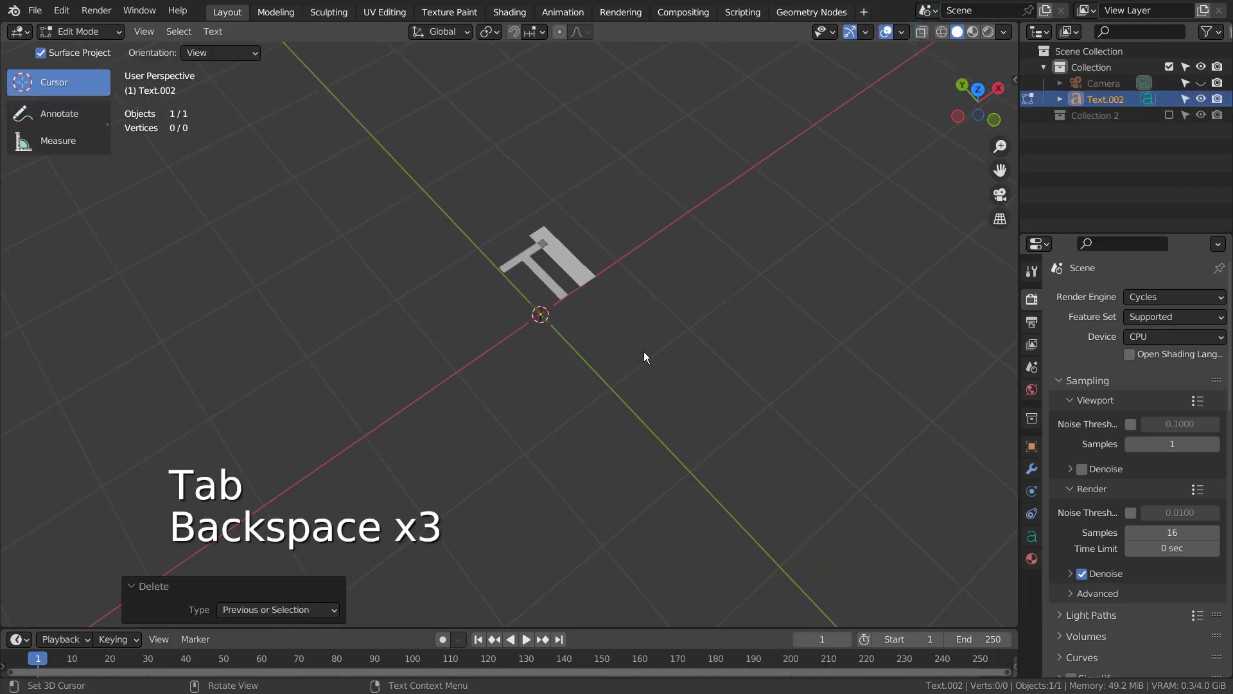
key("BackSpace")
type("LOGO")
key("Tab")
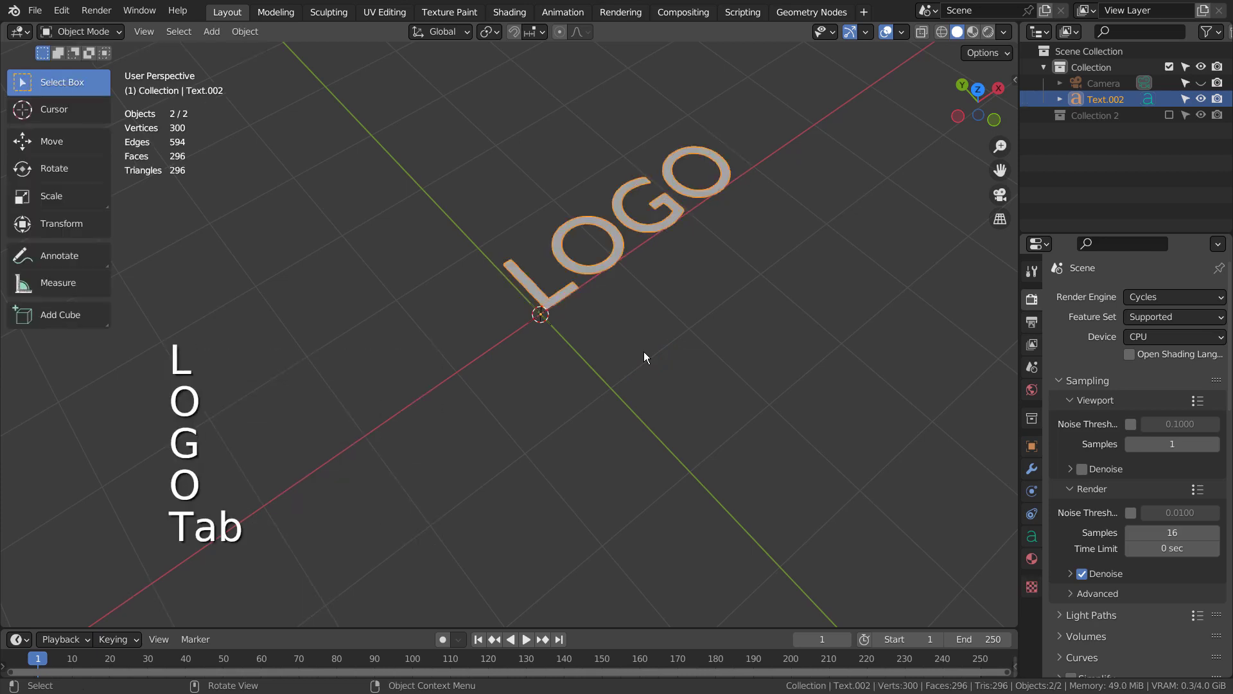
Move the LOGO text about -1.32 m along the X axis to roughly centre it on the origin.
key("KP_7")
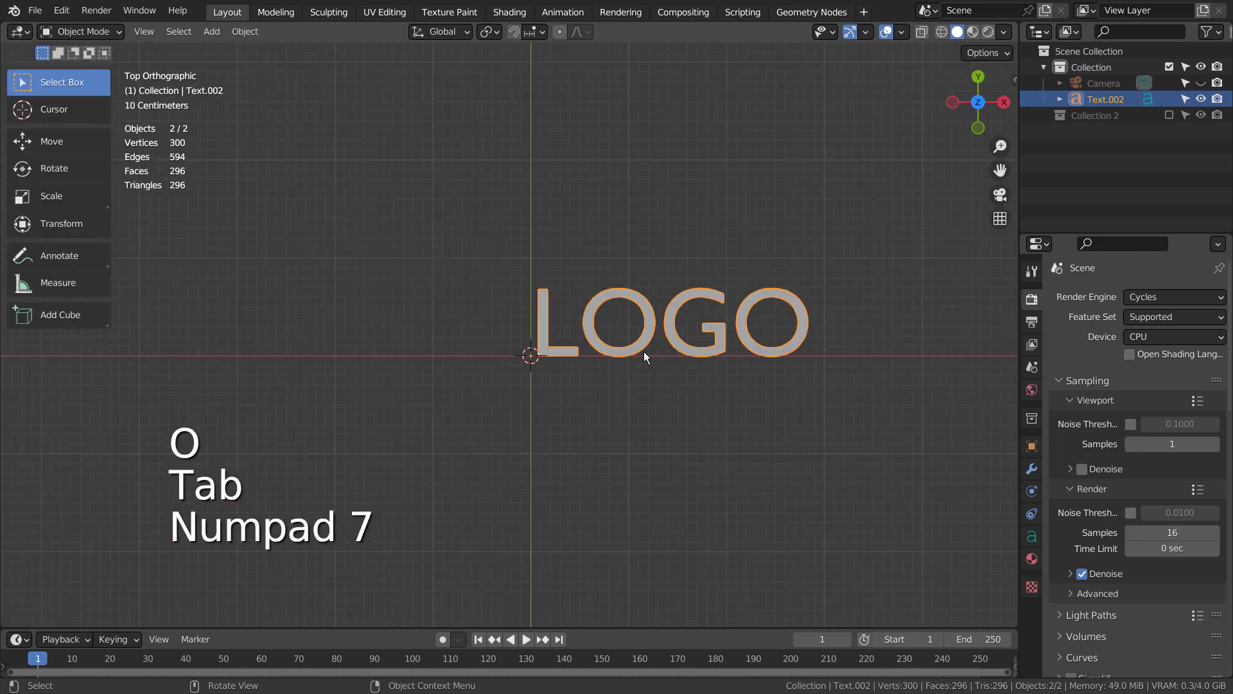
key("g")
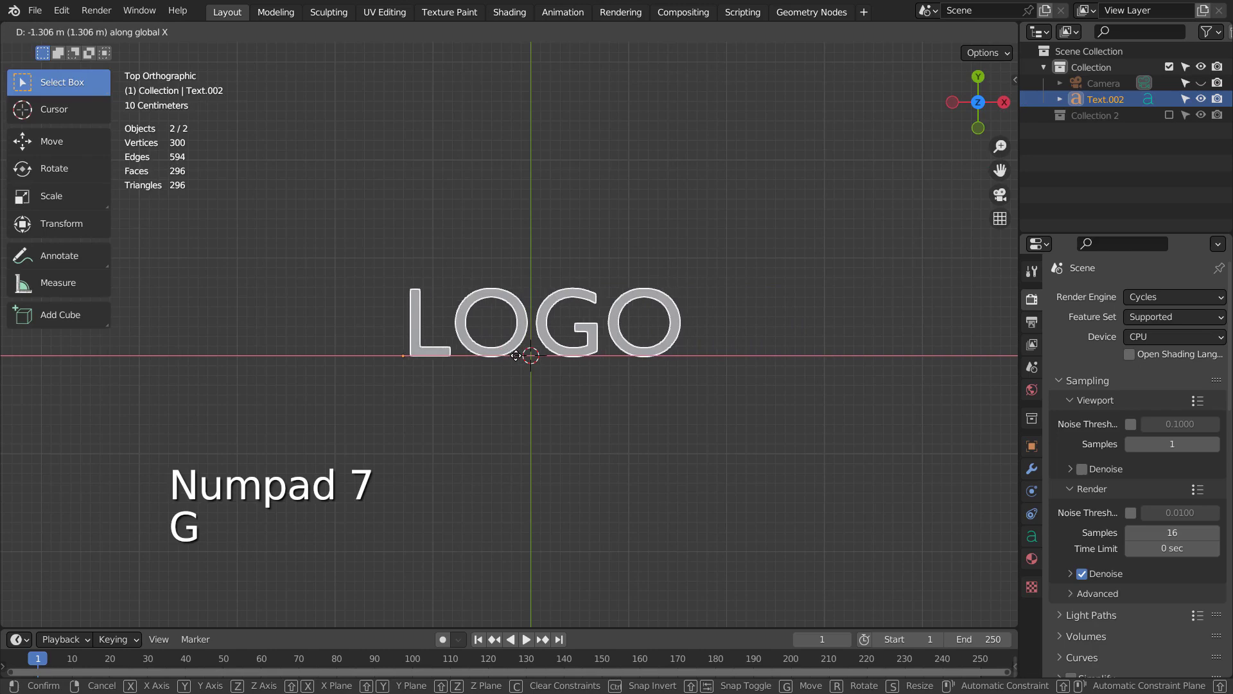
left_click(514, 355)
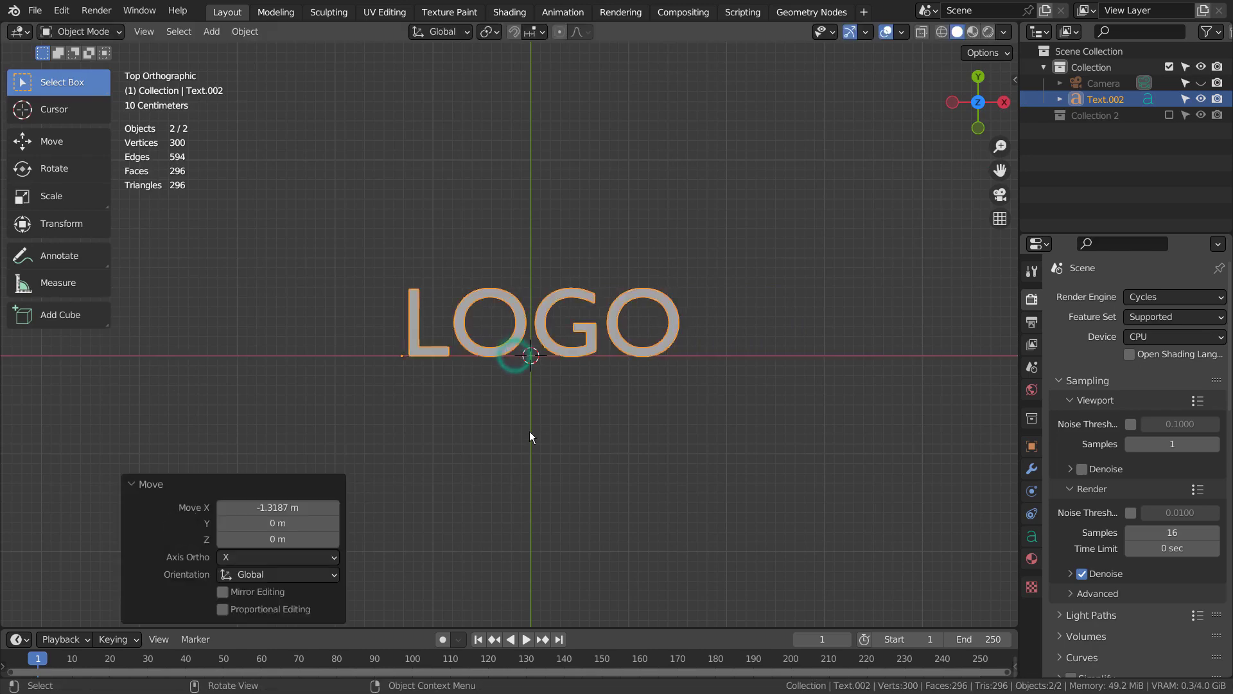
Duplicate the LOGO text in place and set the duplicate's extrusion to about 0.114 m.
middle_click_drag(529, 431, 638, 329)
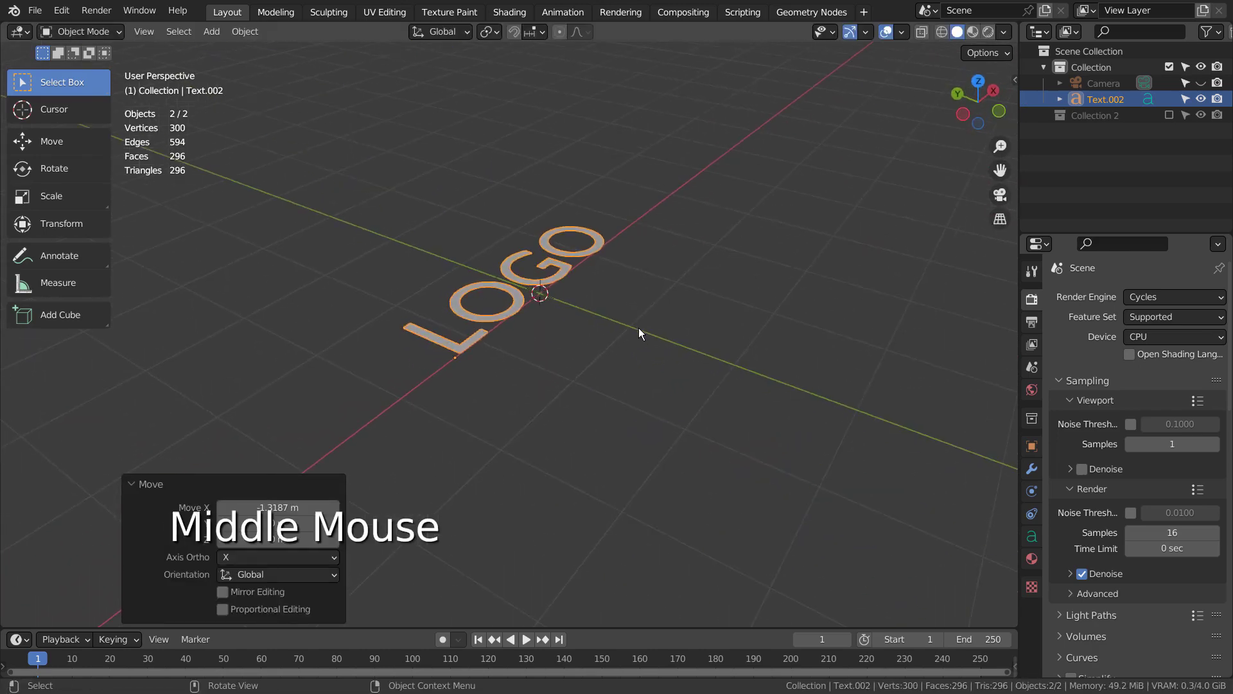
key("shift+d")
right_click(638, 332)
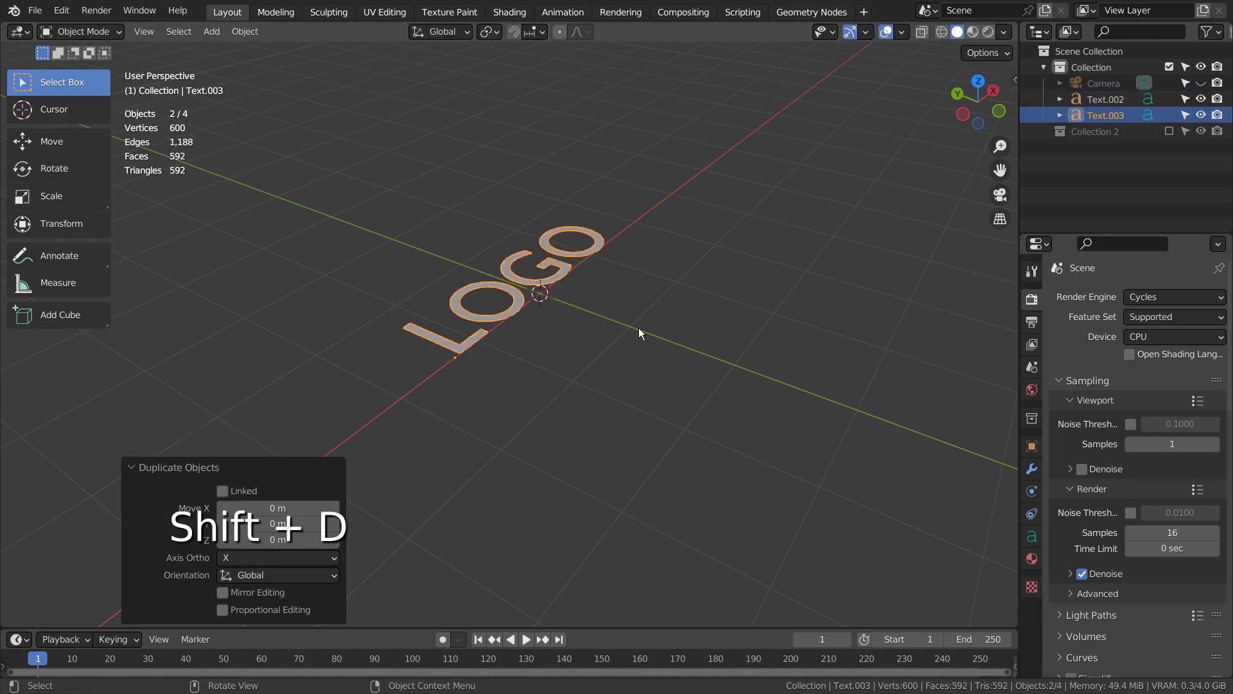
scroll(639, 330, "up", 4)
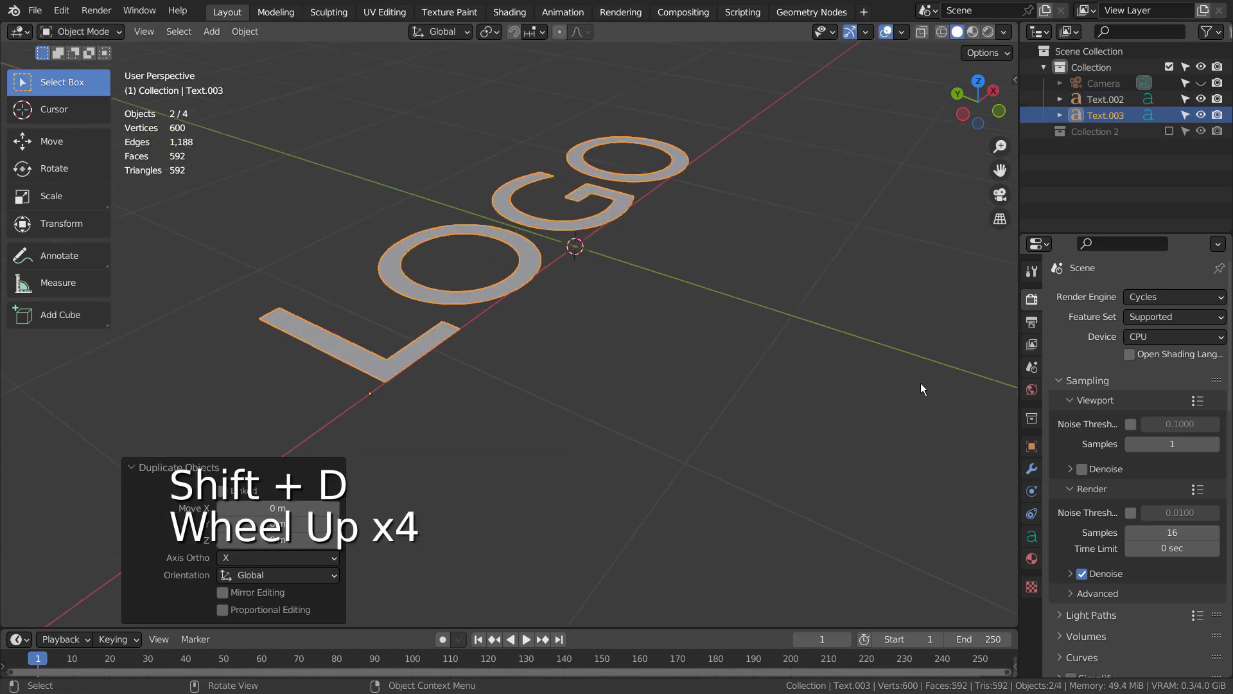
left_click(1032, 538)
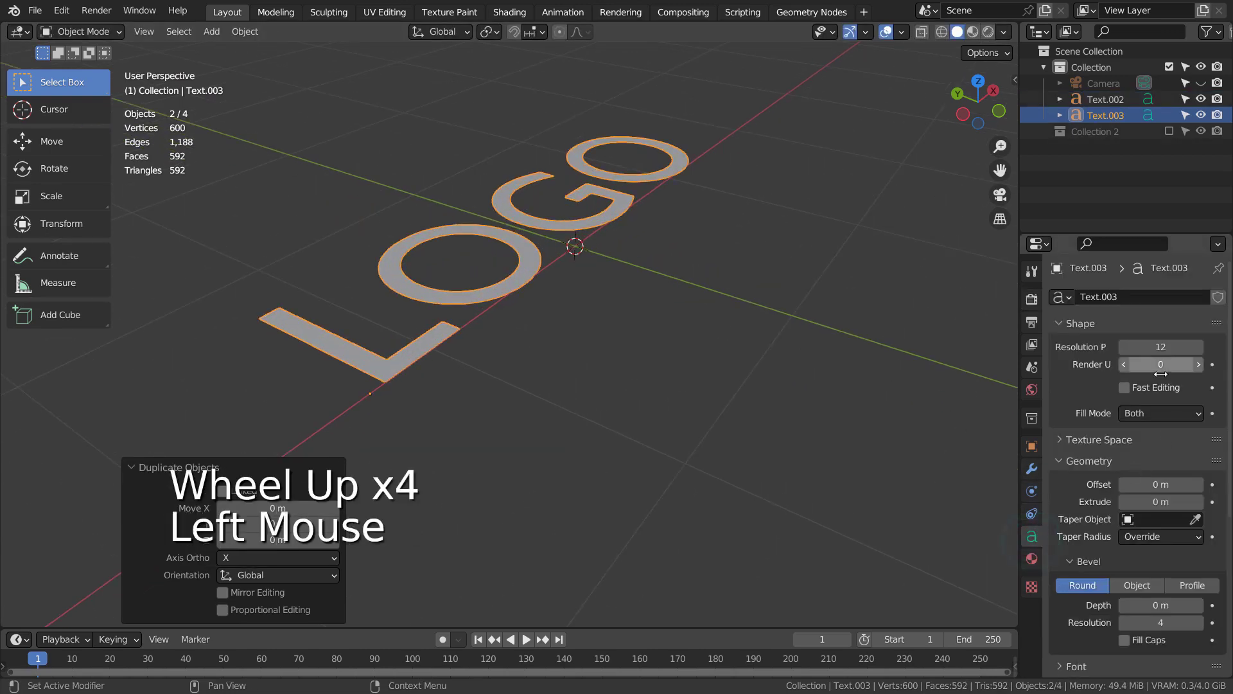
left_click_drag(1158, 502, 1217, 501, "shift")
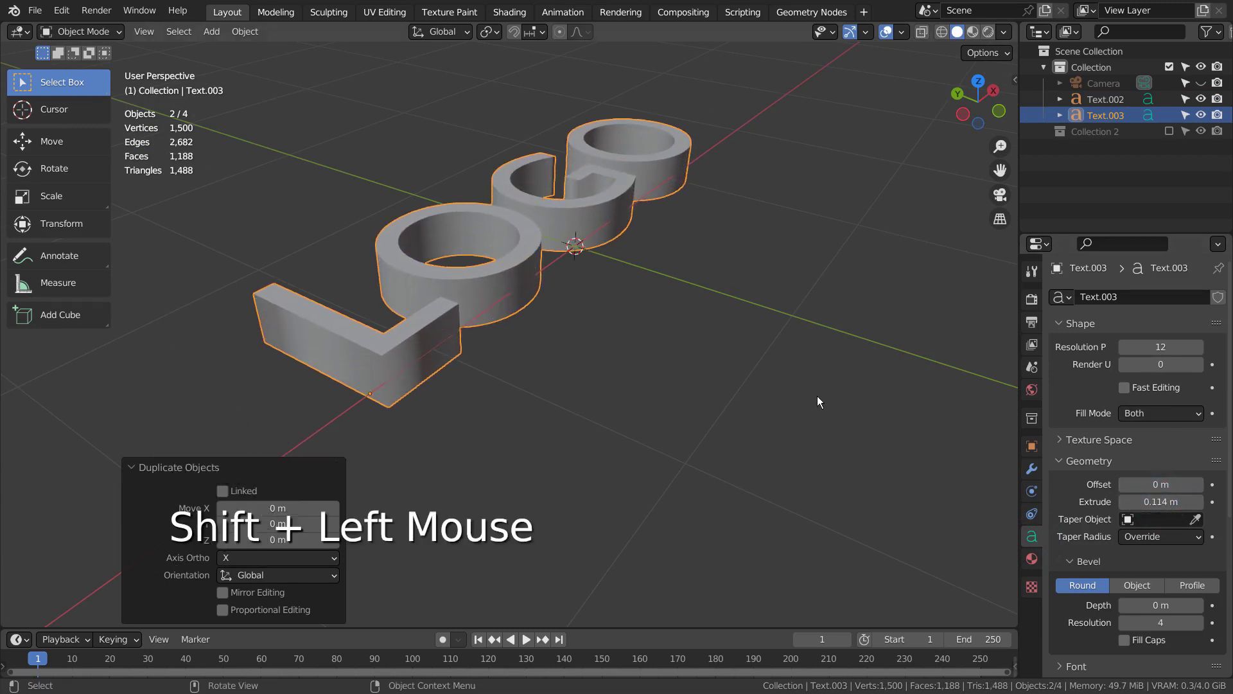
Raise the extruded LOGO copy about 0.244 m along the Z axis.
key("g")
key("z")
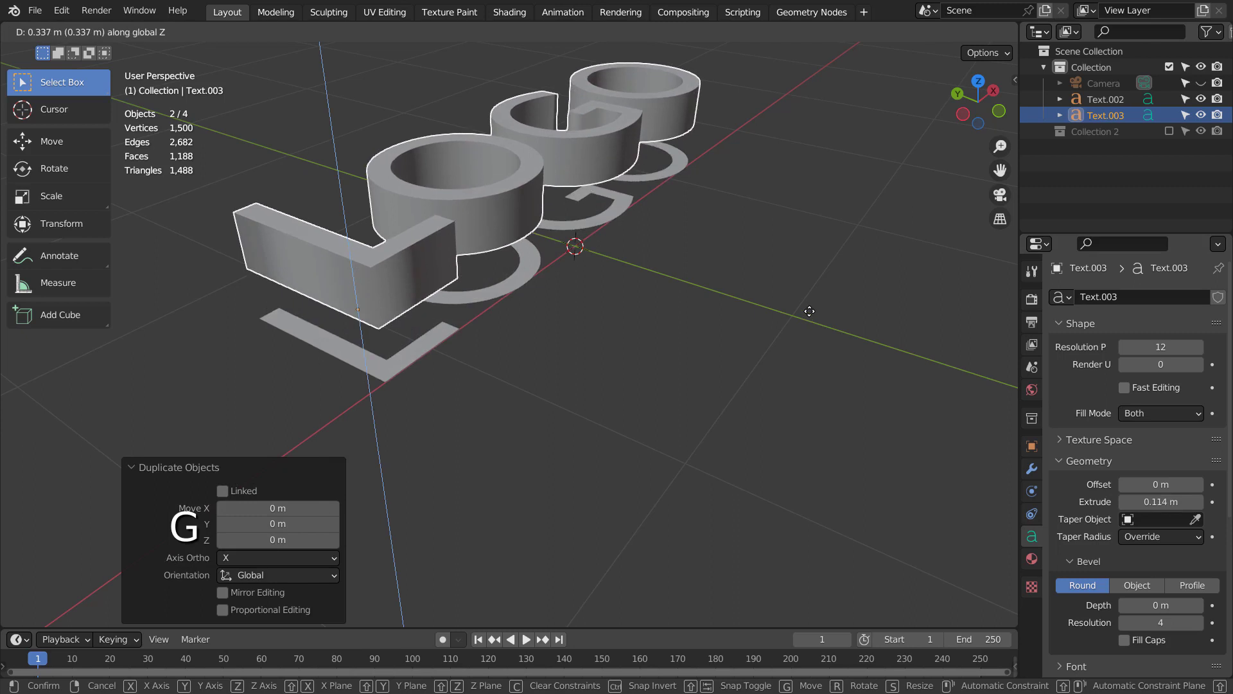
left_click(810, 336)
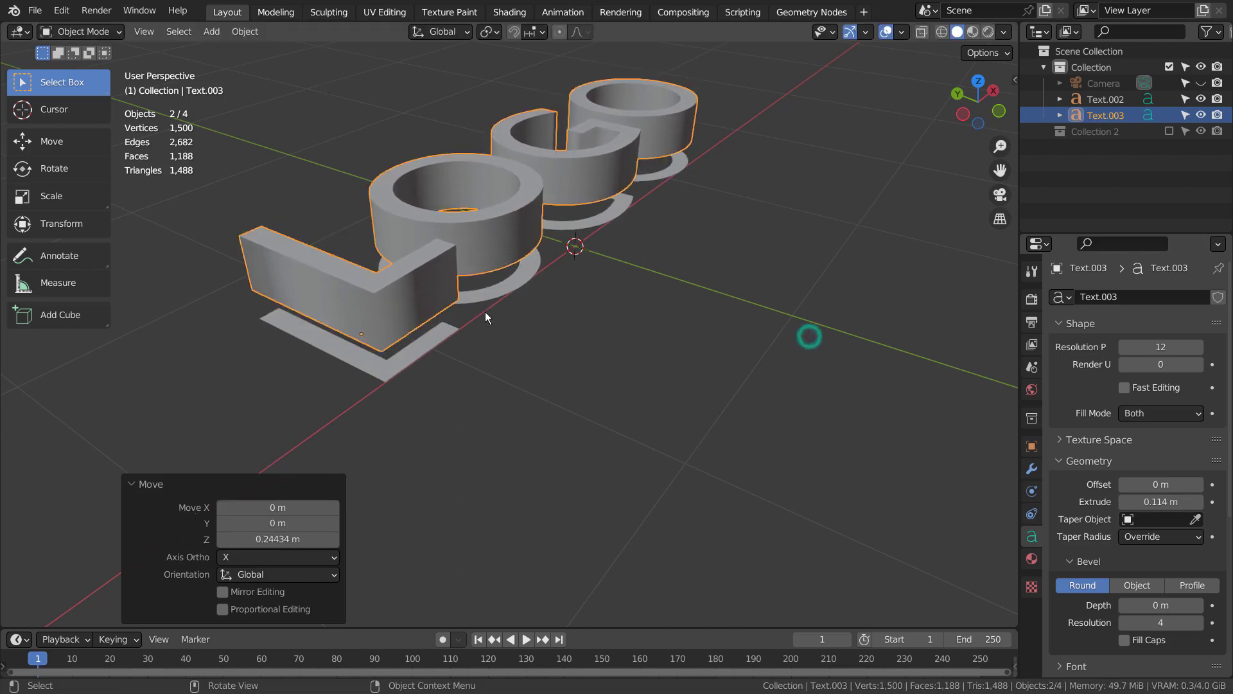
Raise the flat LOGO text about 0.117 m along Z to sit just beneath the extruded copy.
left_click(446, 326)
key("g")
key("z")
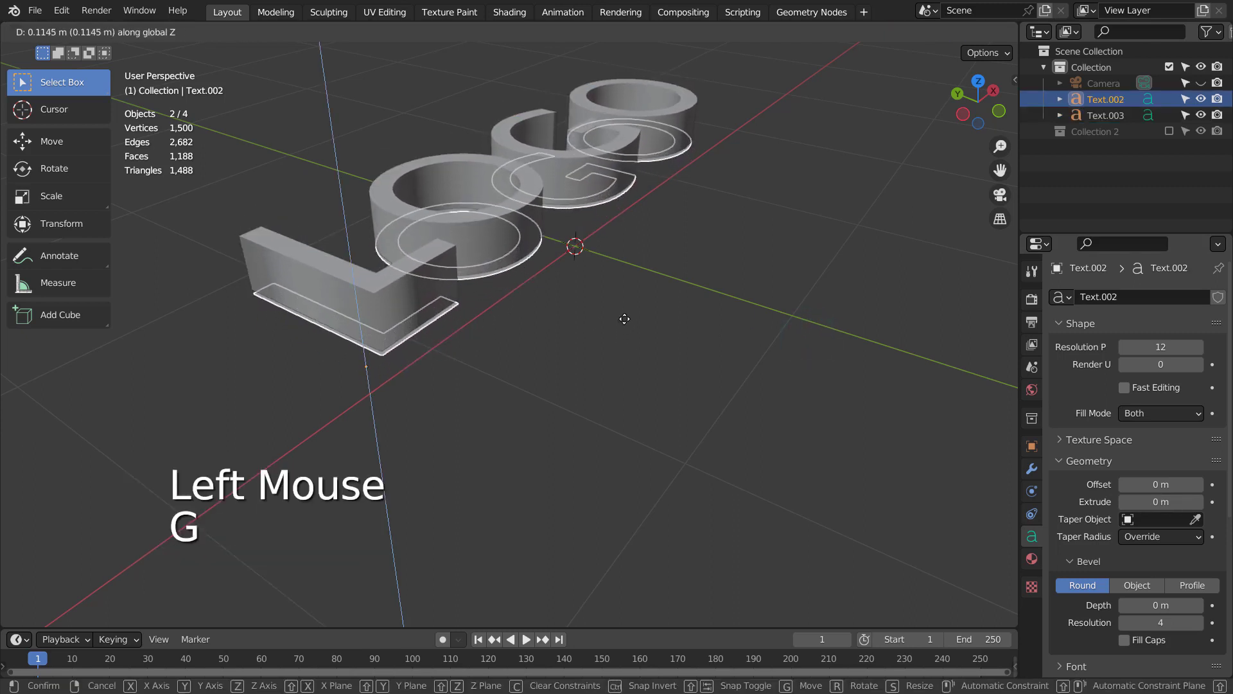
left_click(624, 318)
Add a plane at the origin and scale it uniformly by about 3.6 as ground for the logo.
middle_click_drag(625, 318, 658, 425)
scroll(704, 378, "down", 2)
key("shift+a")
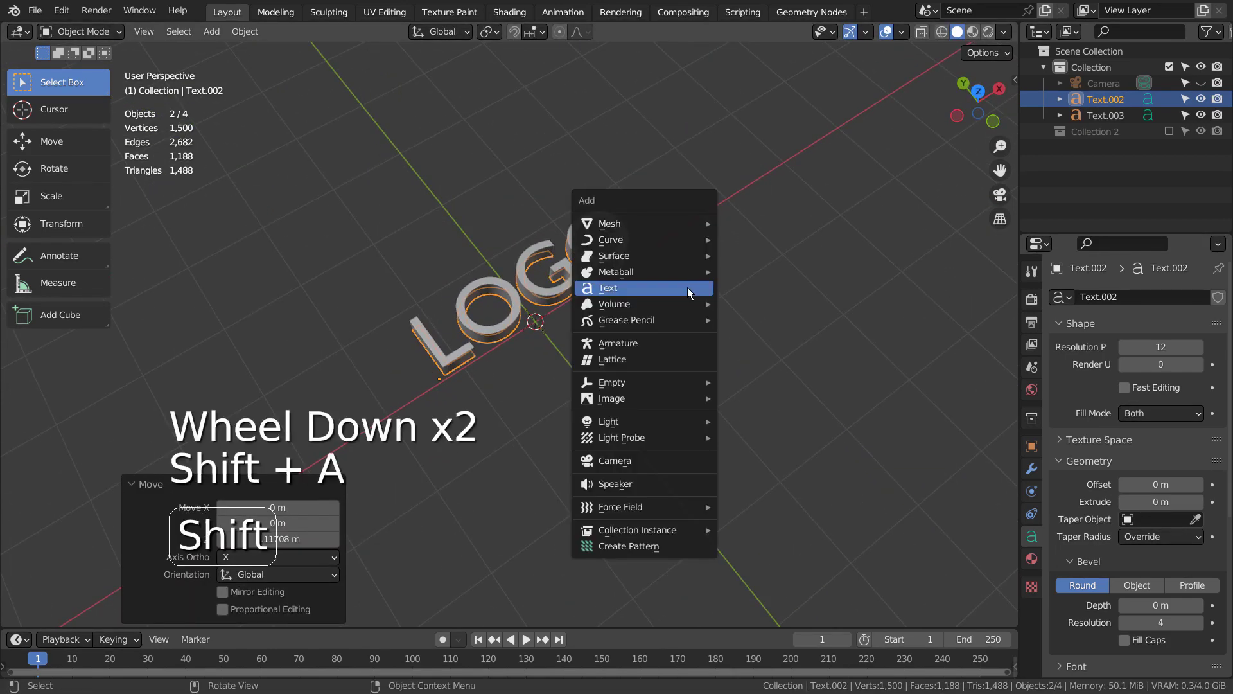
mouse_move(684, 218)
left_click(777, 221)
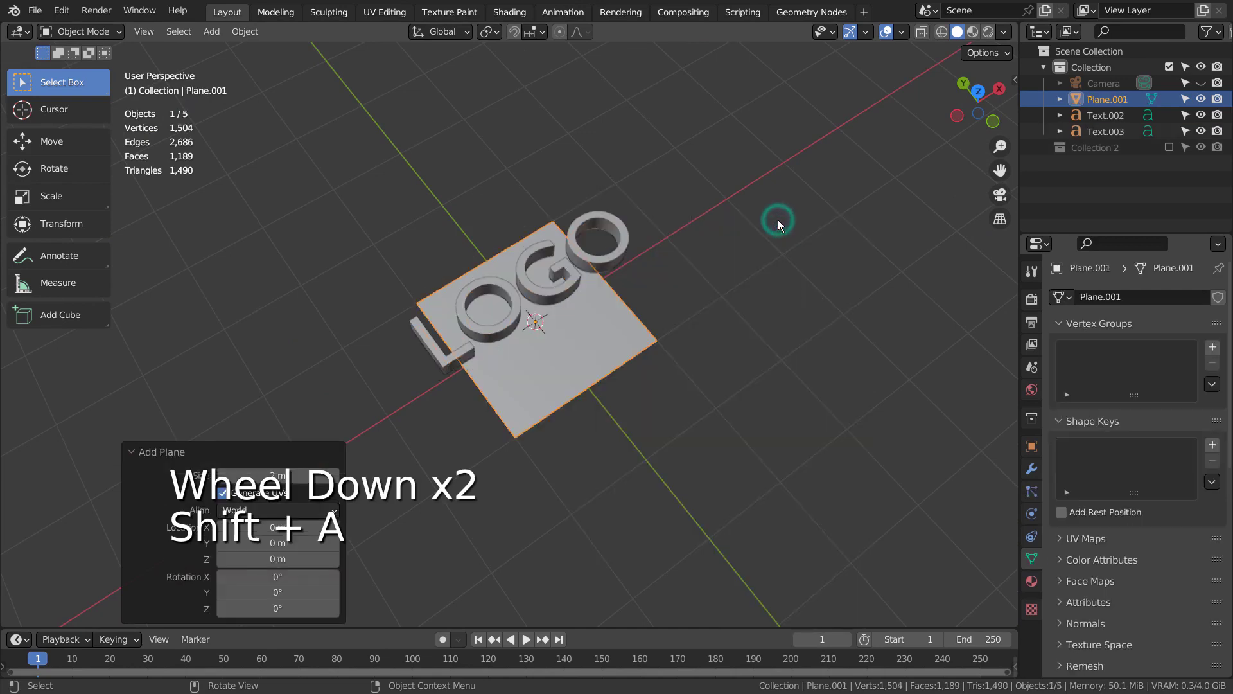
key("s")
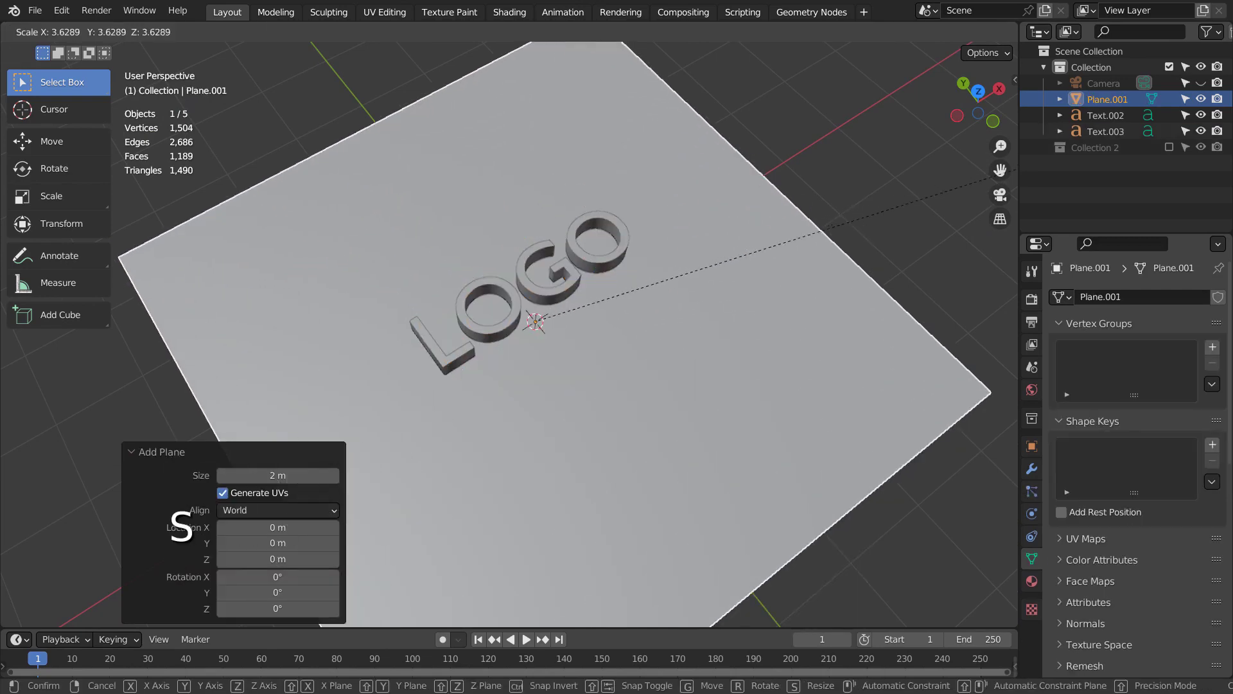
left_click(65, 153)
Subdivide the ground plane's mesh with 15 cuts.
key("Tab")
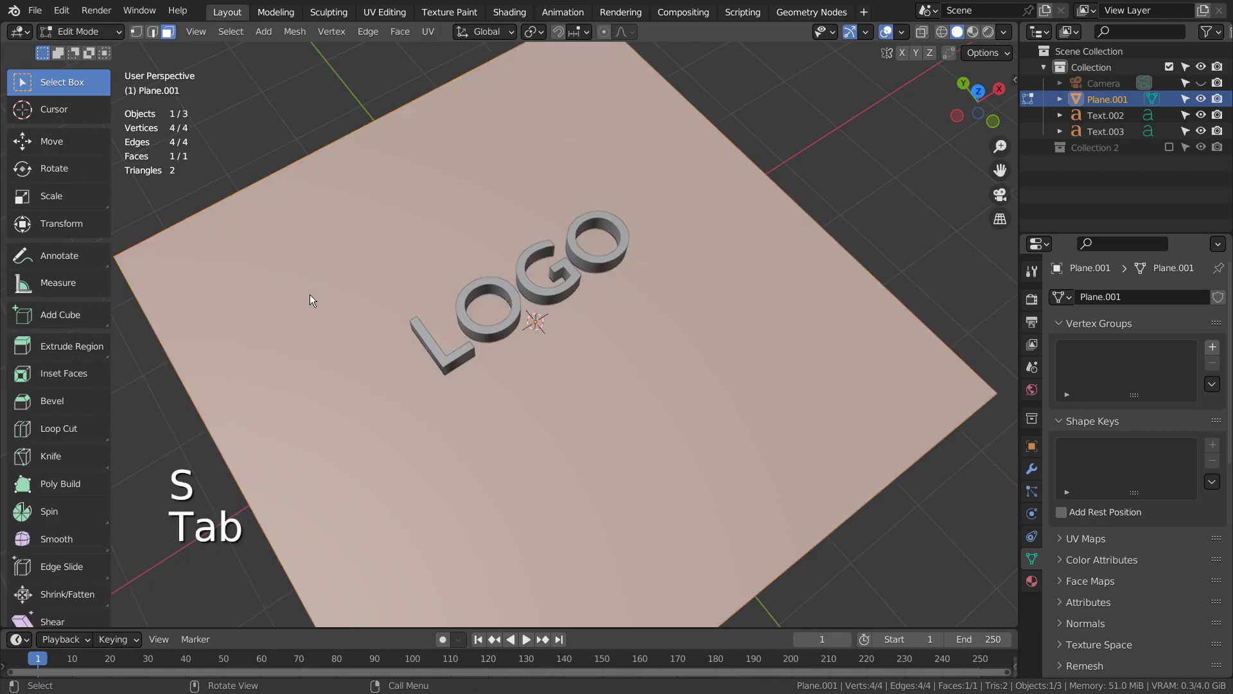
right_click(309, 300)
left_click(310, 295)
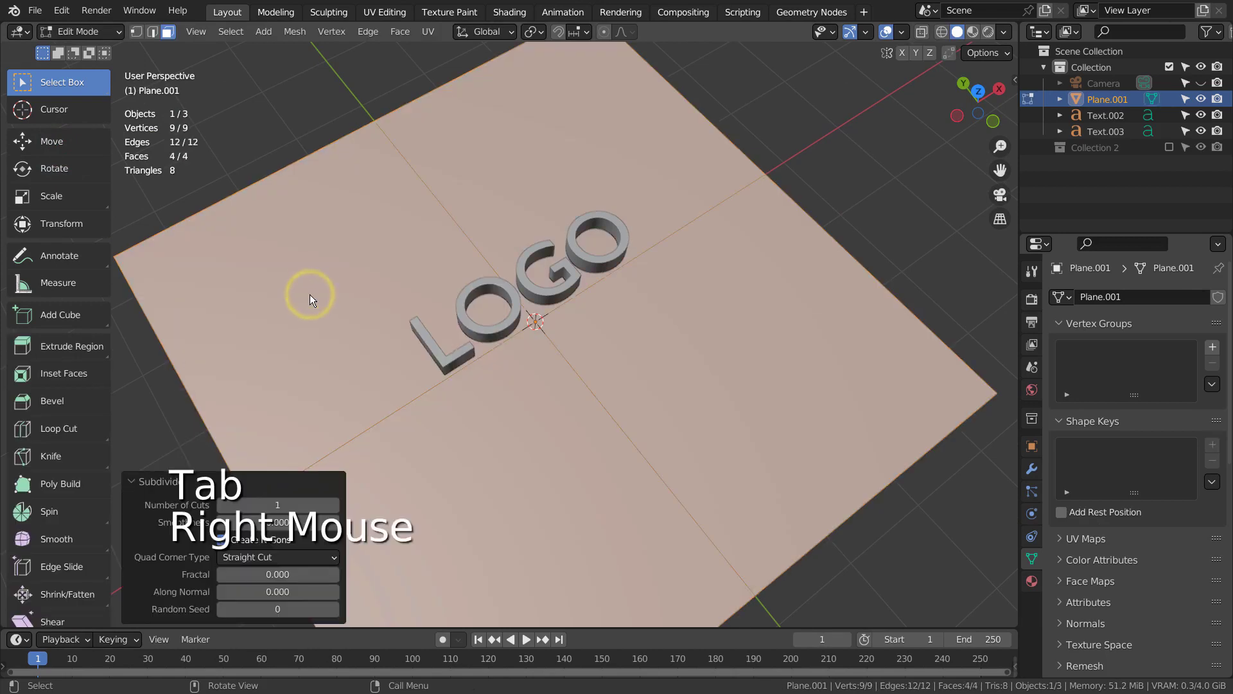
left_click(264, 504)
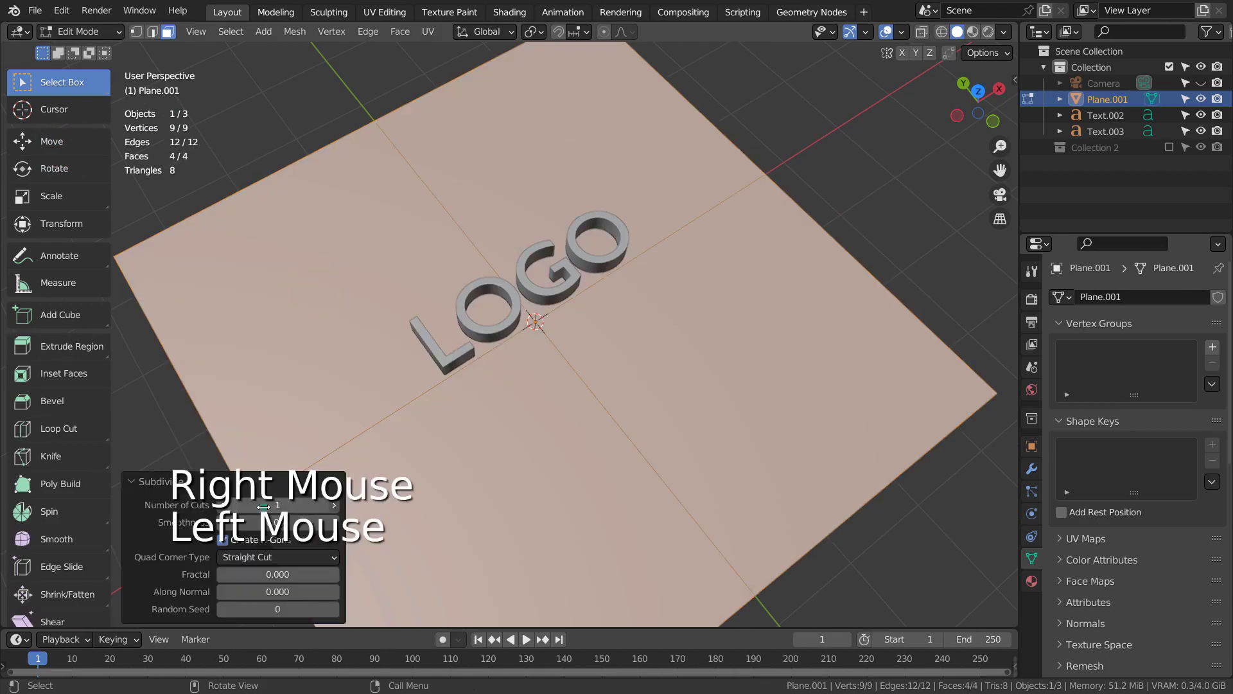
key("Return")
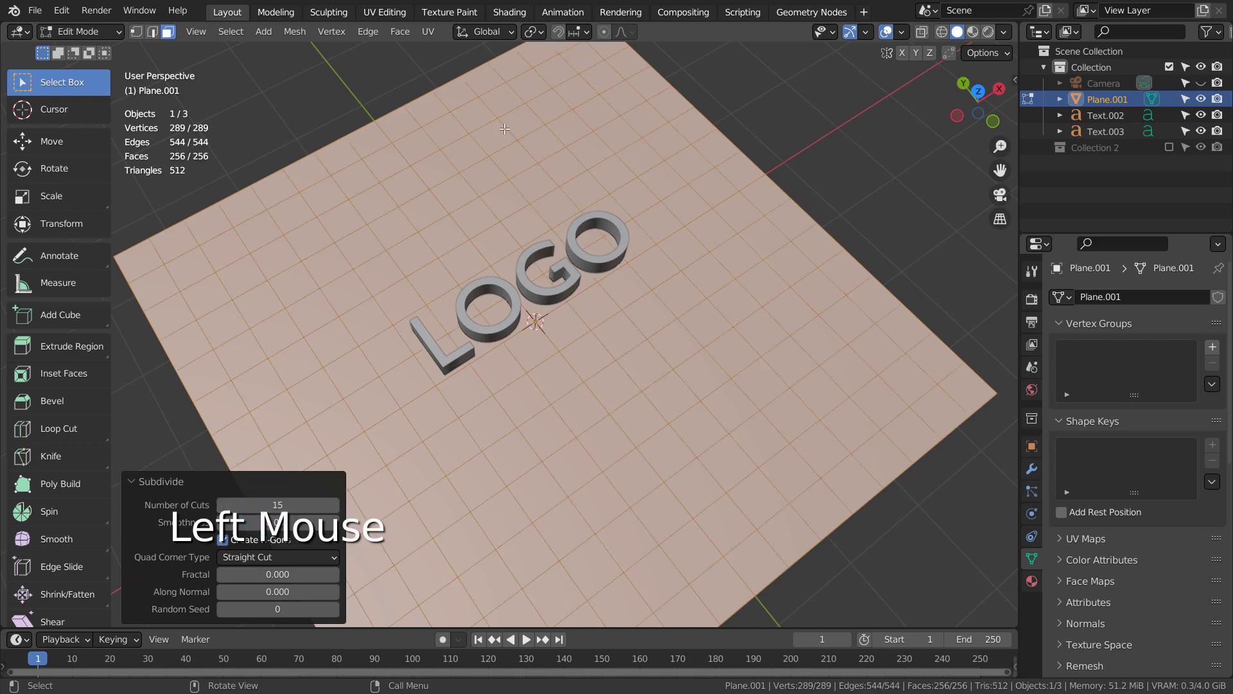
Randomize the ground plane's vertices by an amount of 0.07 m and return to Object Mode.
left_click(295, 32)
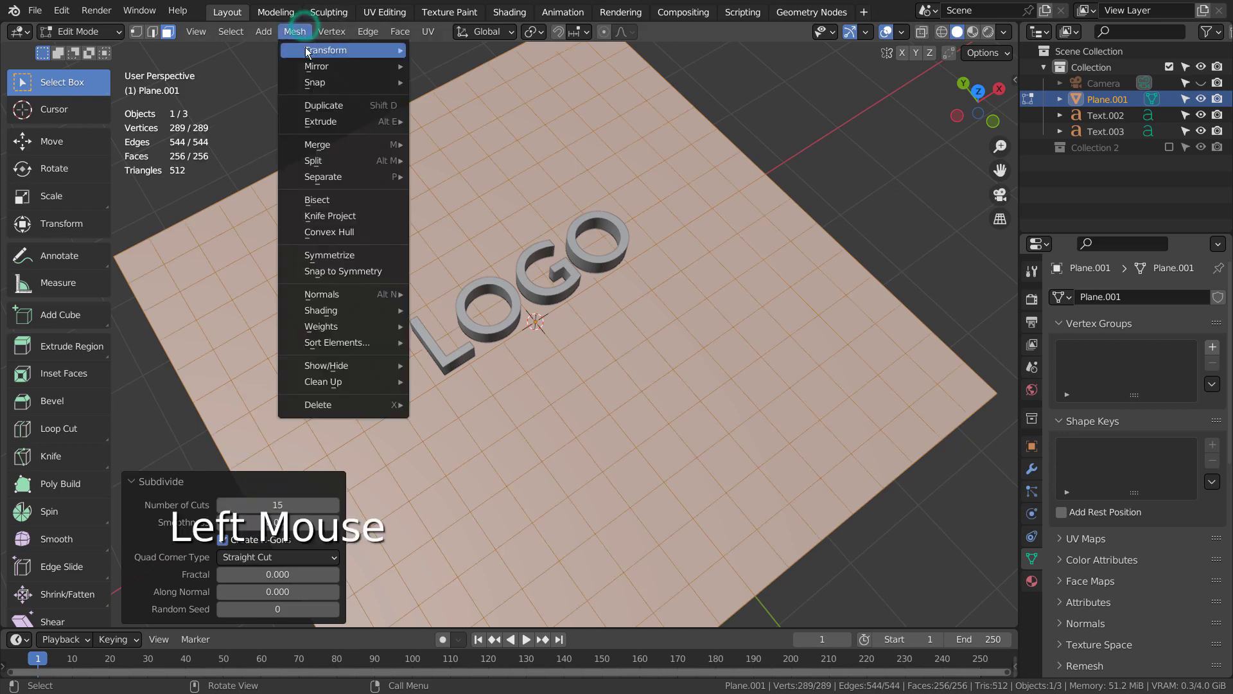
mouse_move(388, 57)
left_click(458, 183)
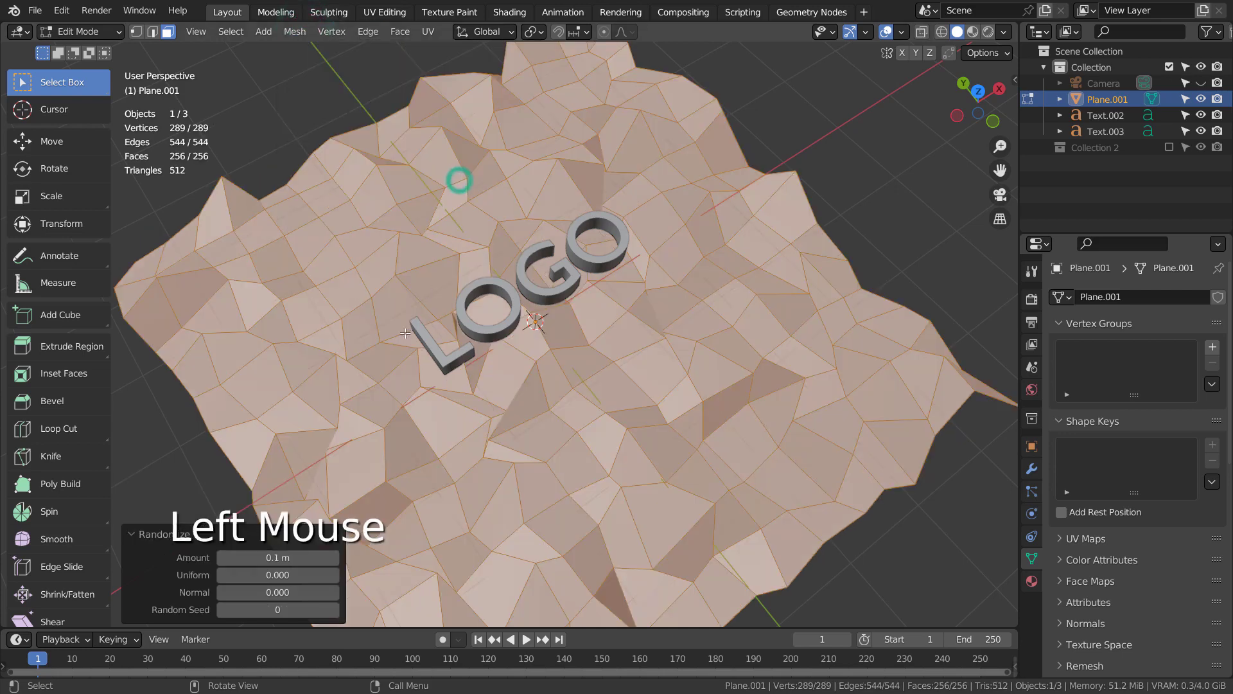
left_click_drag(278, 558, 261, 558, "shift")
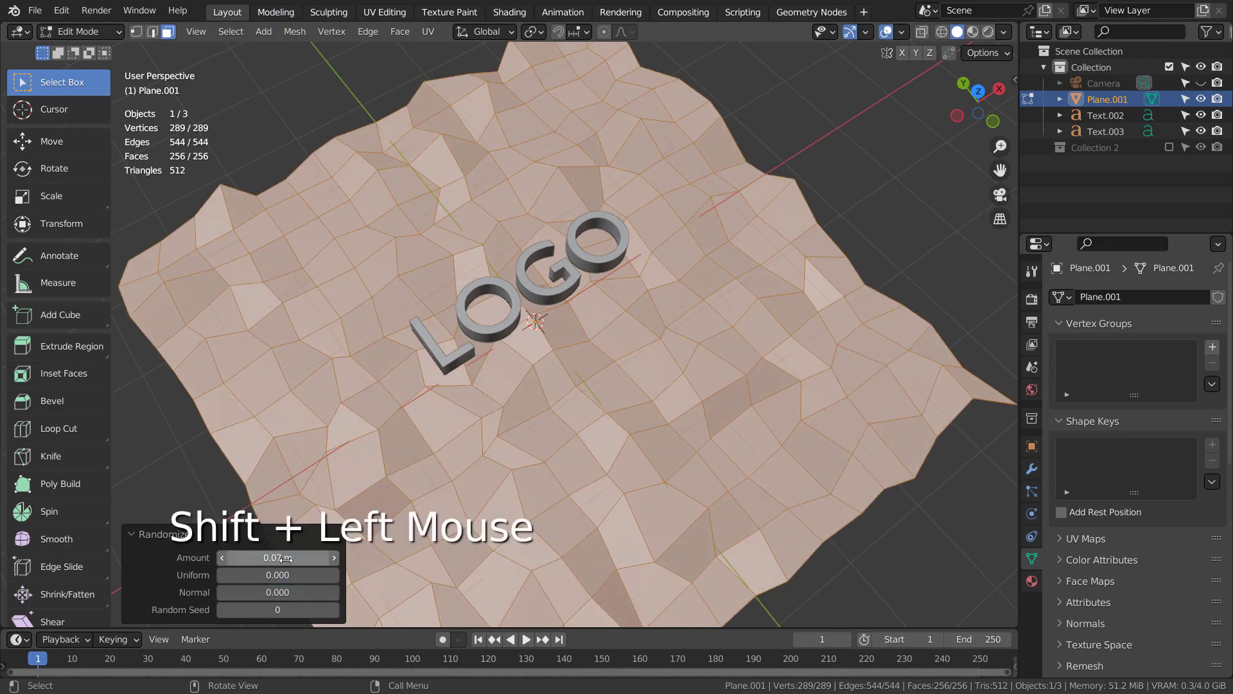
key("Tab")
Assign the existing Material.003 to the ground plane and switch the viewport to rendered shading.
middle_click_drag(623, 338, 637, 291)
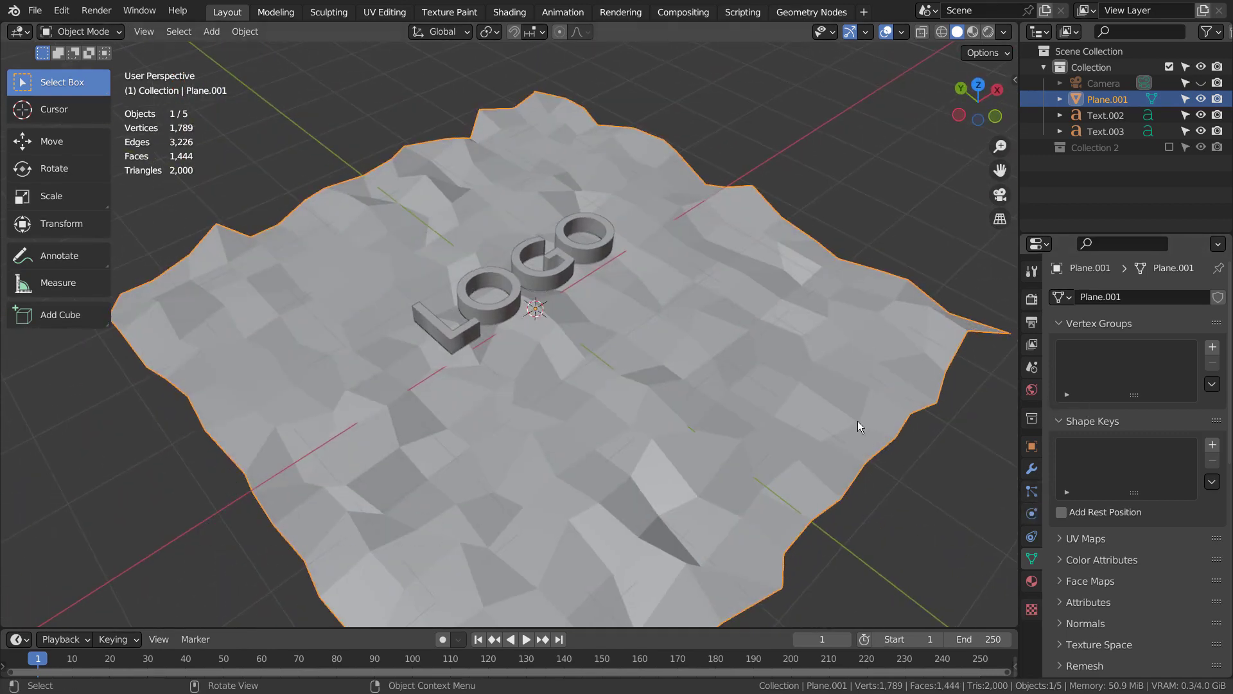
left_click(1033, 581)
left_click(1061, 365)
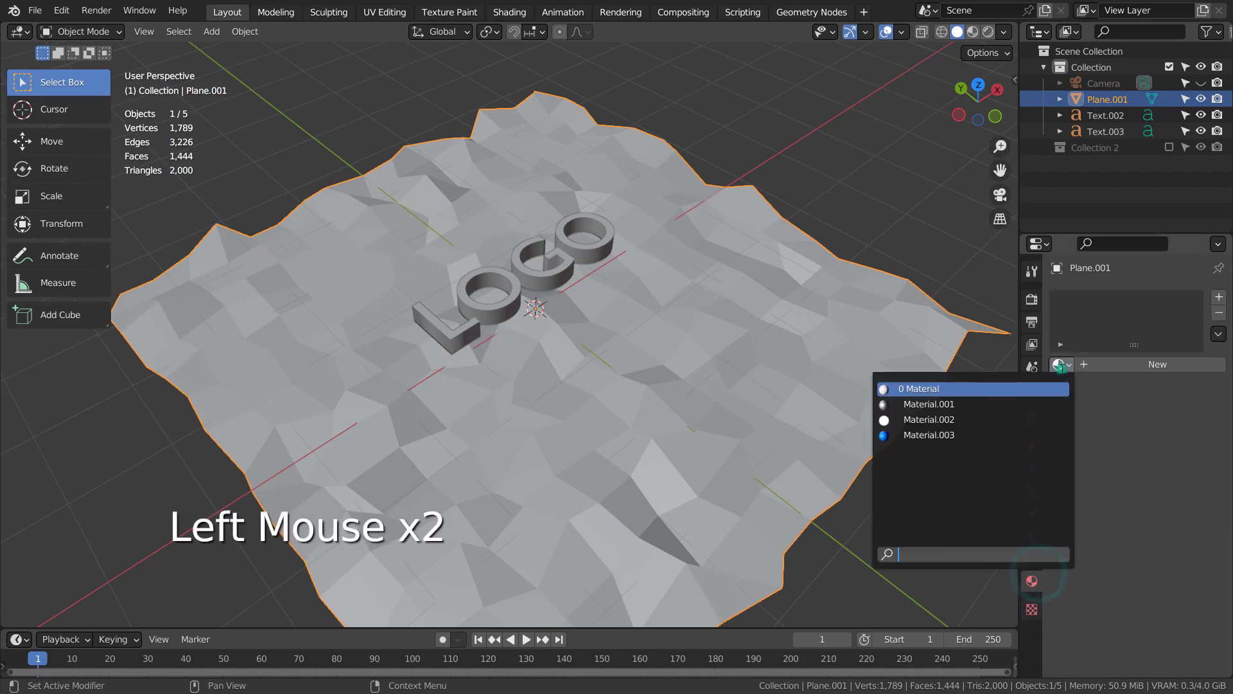
left_click(1036, 437)
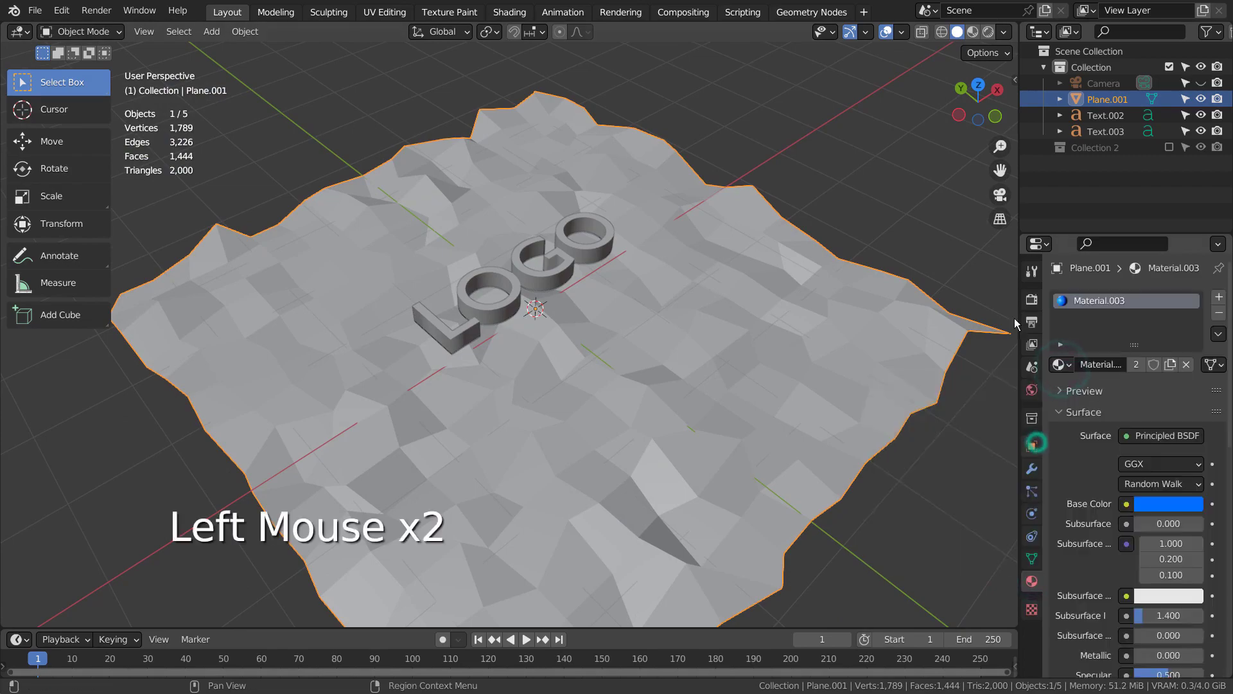
left_click(974, 31)
left_click(988, 31)
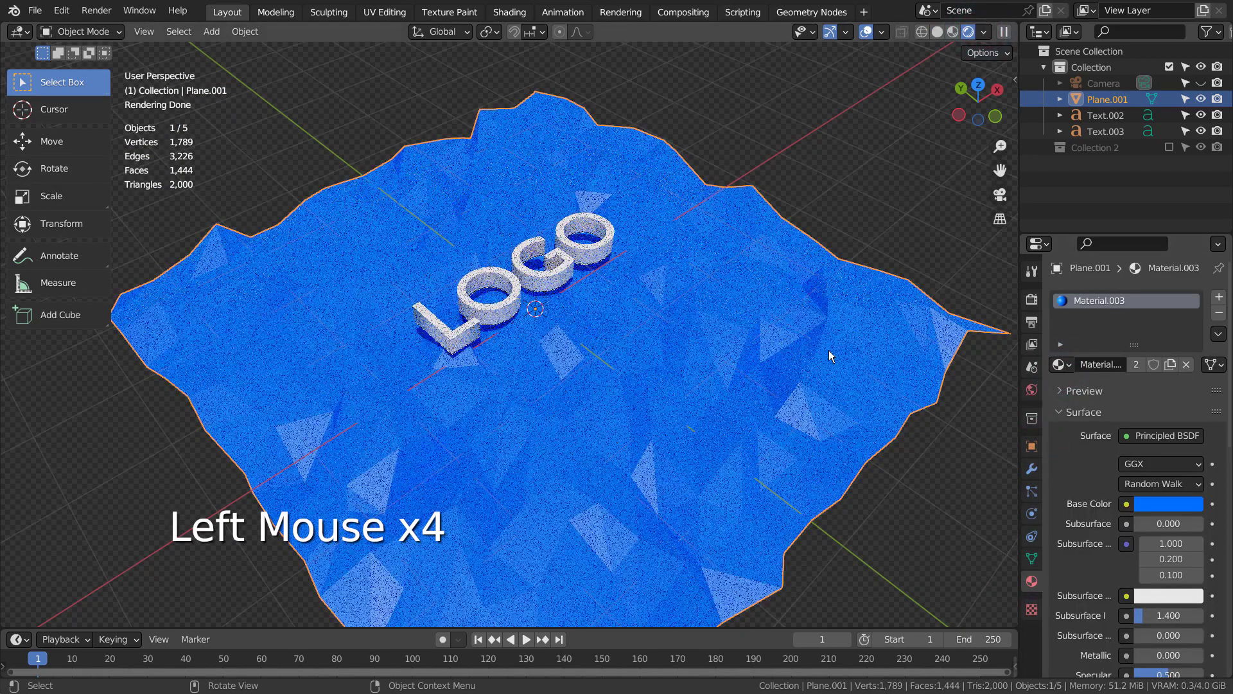
middle_click_drag(829, 349, 853, 406)
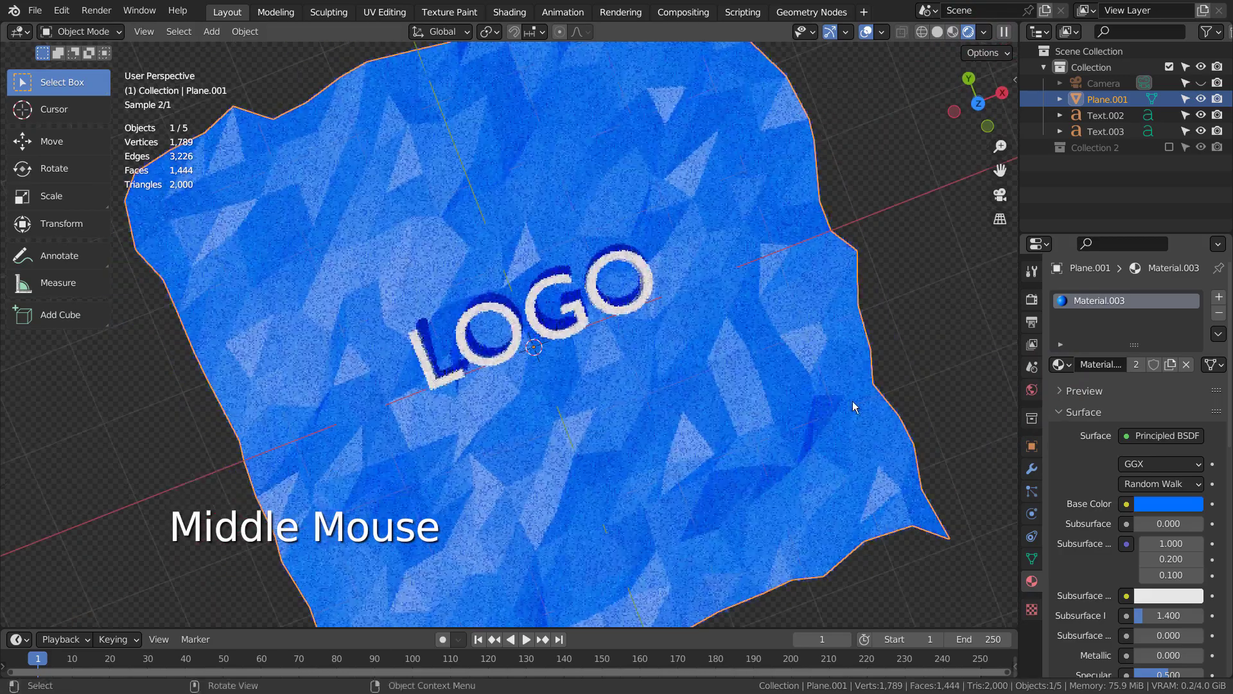
Set the ground material's Metallic to 0.954, then try a different roughness and undo it.
key("ctrl+space")
scroll(1112, 476, "down", 4)
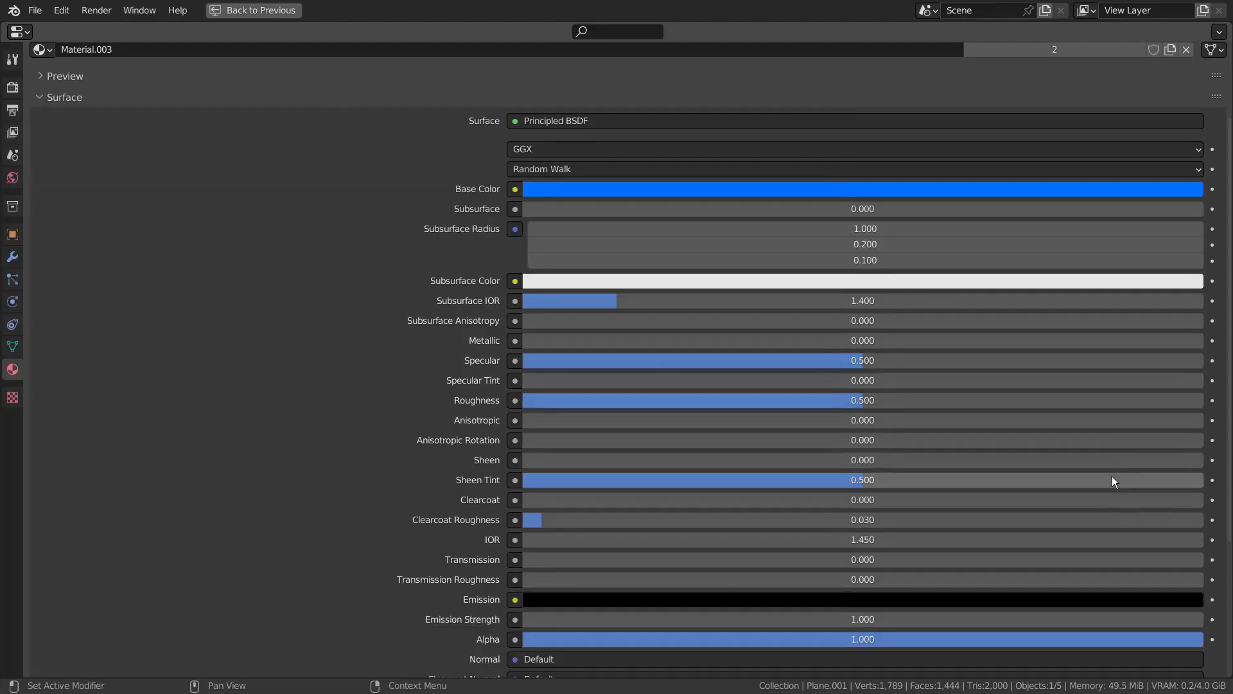
scroll(1114, 478, "down", 2)
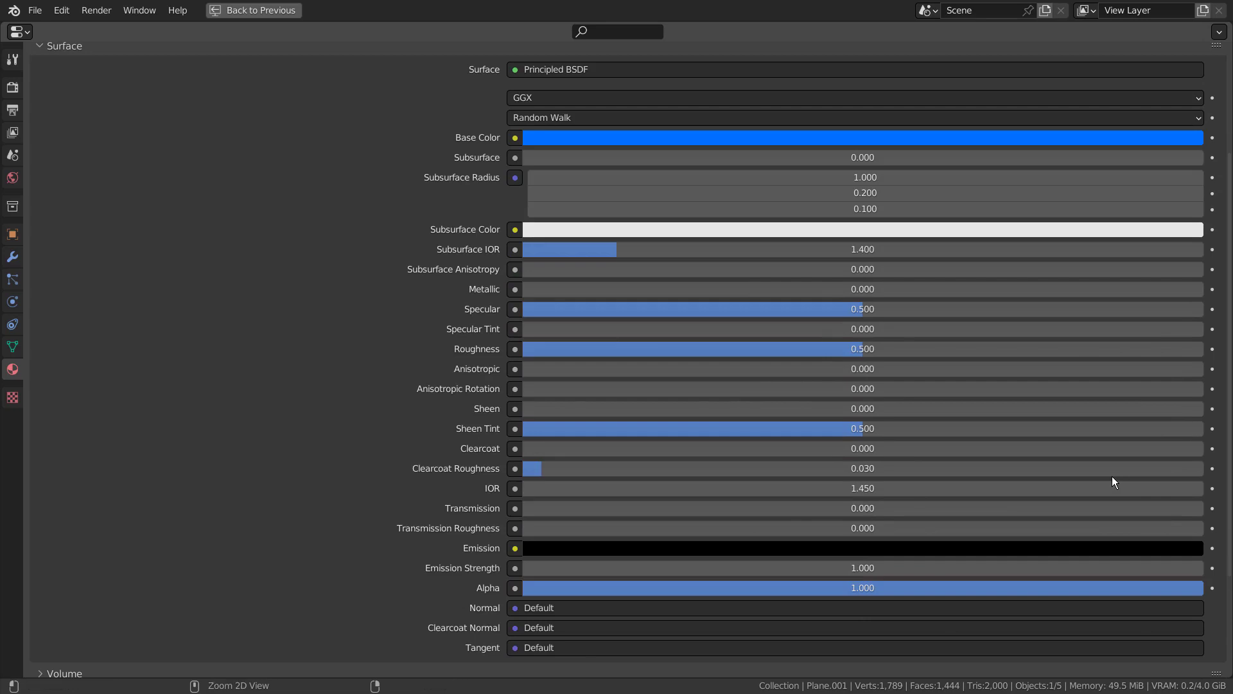
key("ctrl+space")
left_click_drag(1145, 499, 1212, 499)
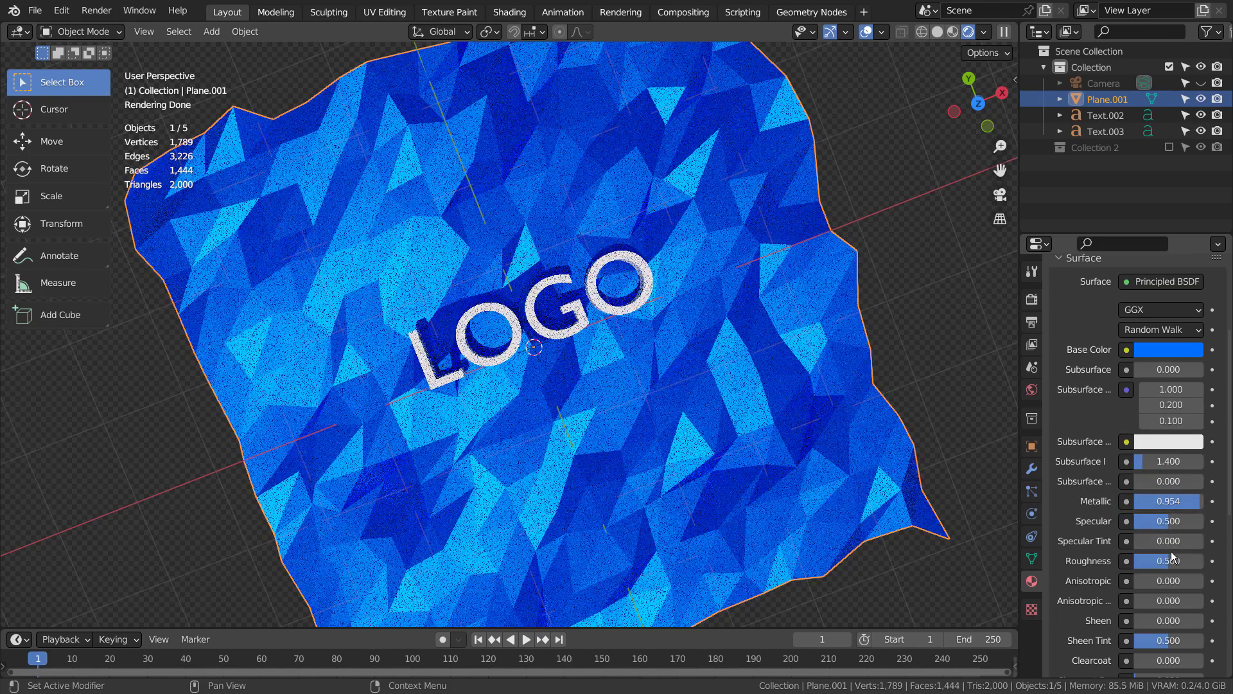
mouse_move(1168, 561)
left_mouse_down()
mouse_move(1141, 561)
mouse_move(1173, 561)
left_mouse_up()
key("ctrl+z")
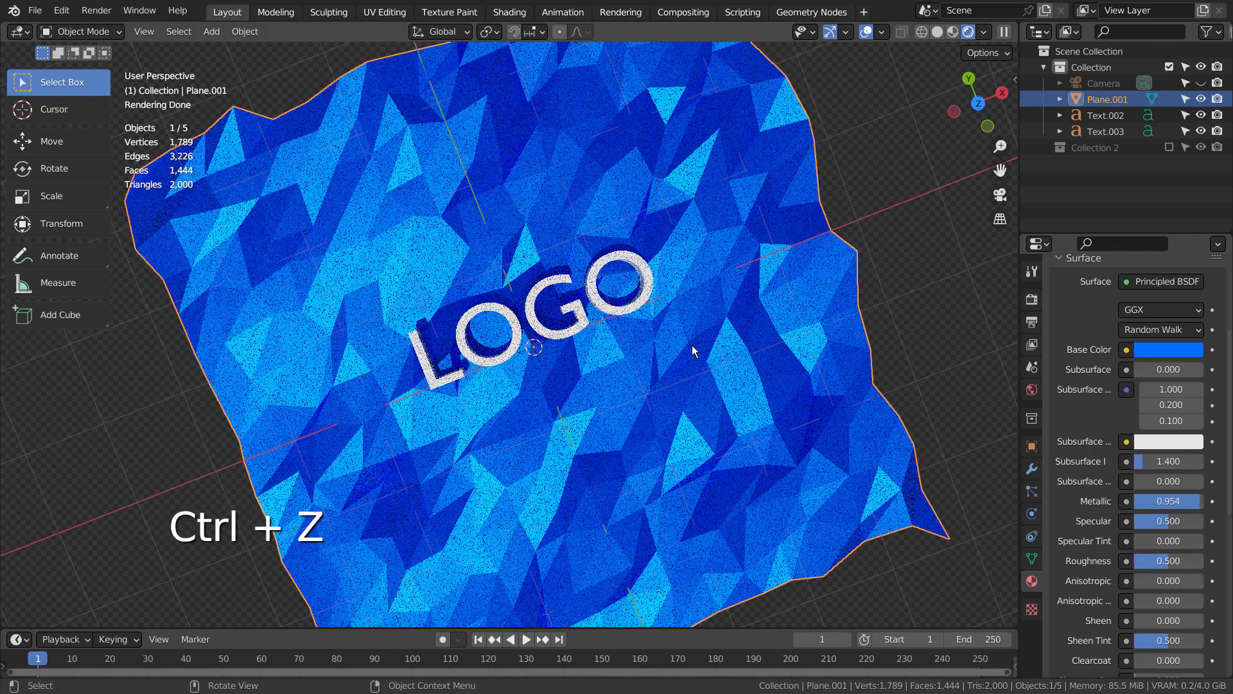
Assign the existing Material.001 to the extruded LOGO text.
middle_click_drag(738, 348, 694, 249)
key("KP_Decimal")
scroll(693, 249, "down", 2)
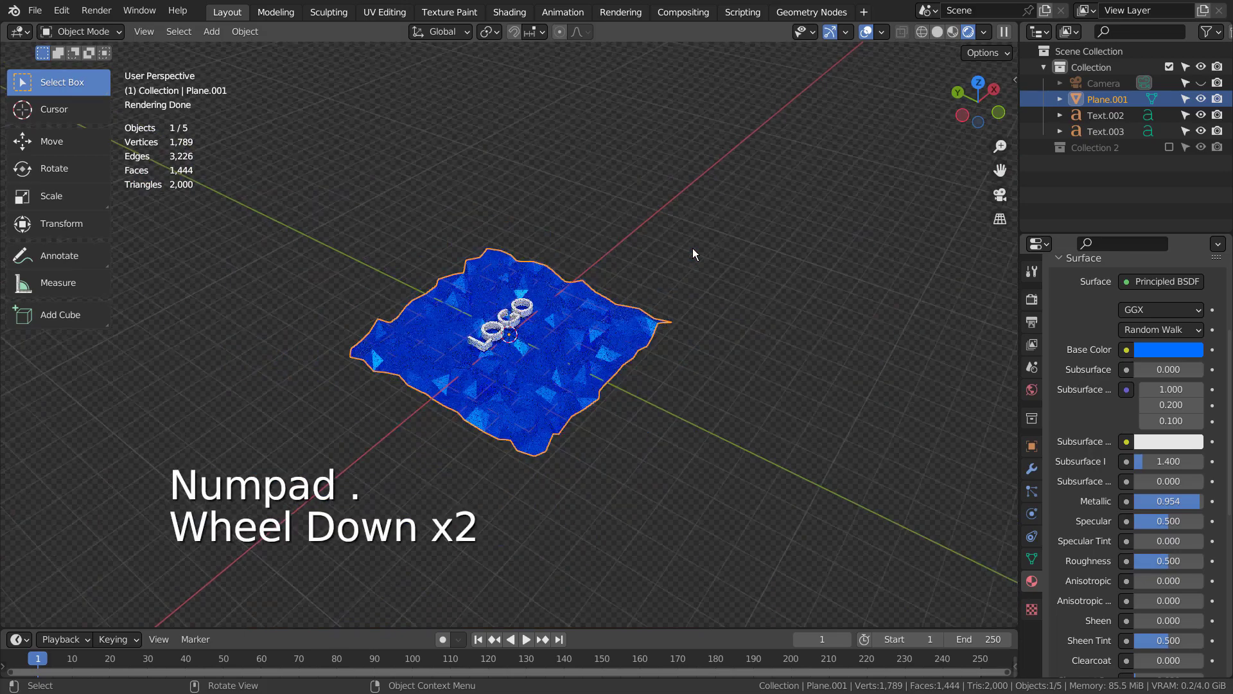
scroll(692, 248, "up", 6)
left_click(547, 249)
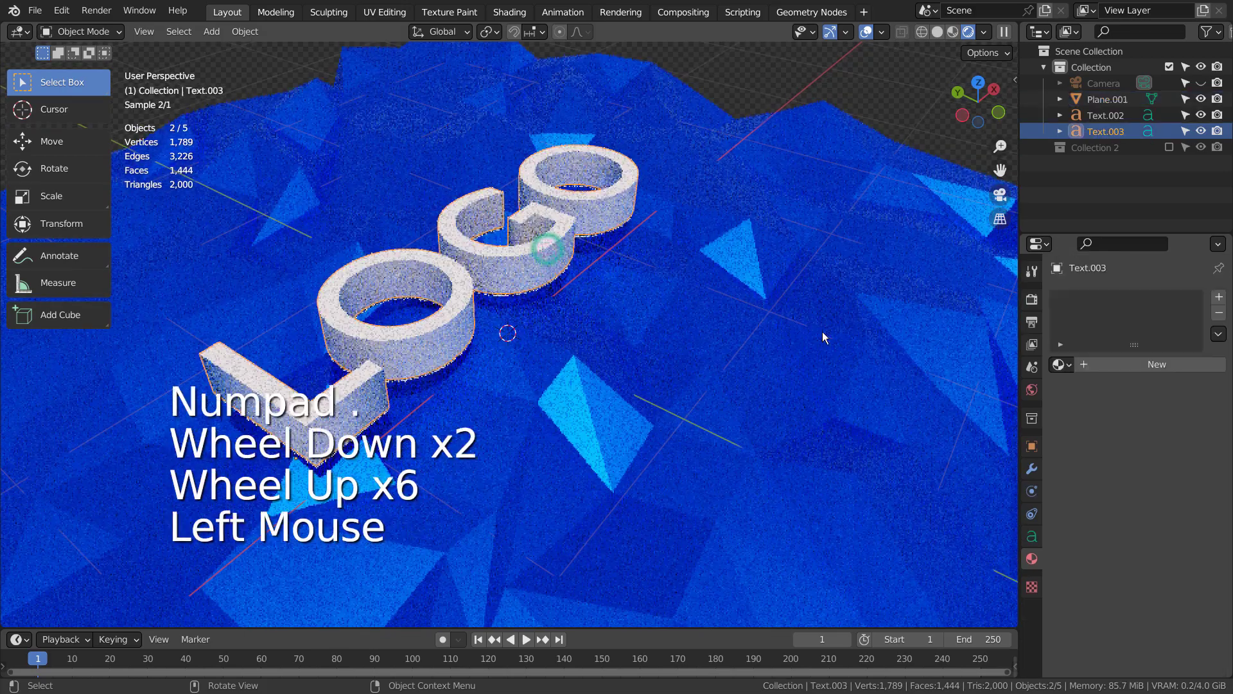
left_click(1070, 365)
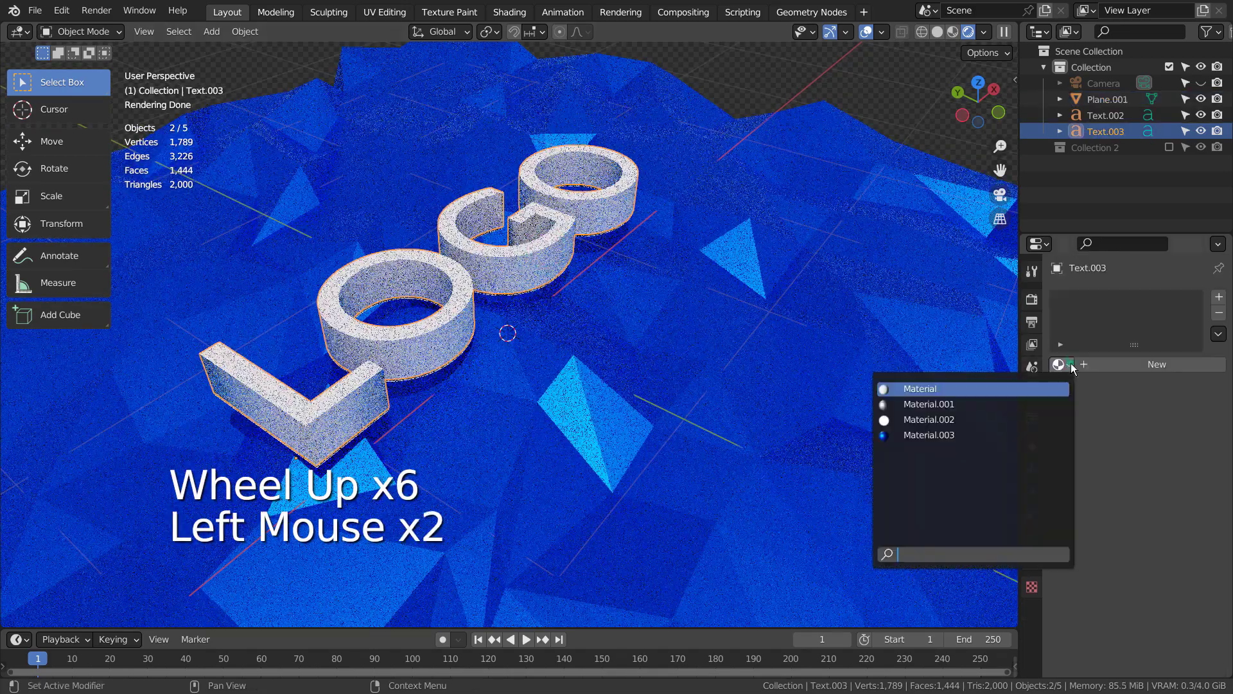
left_click(1008, 404)
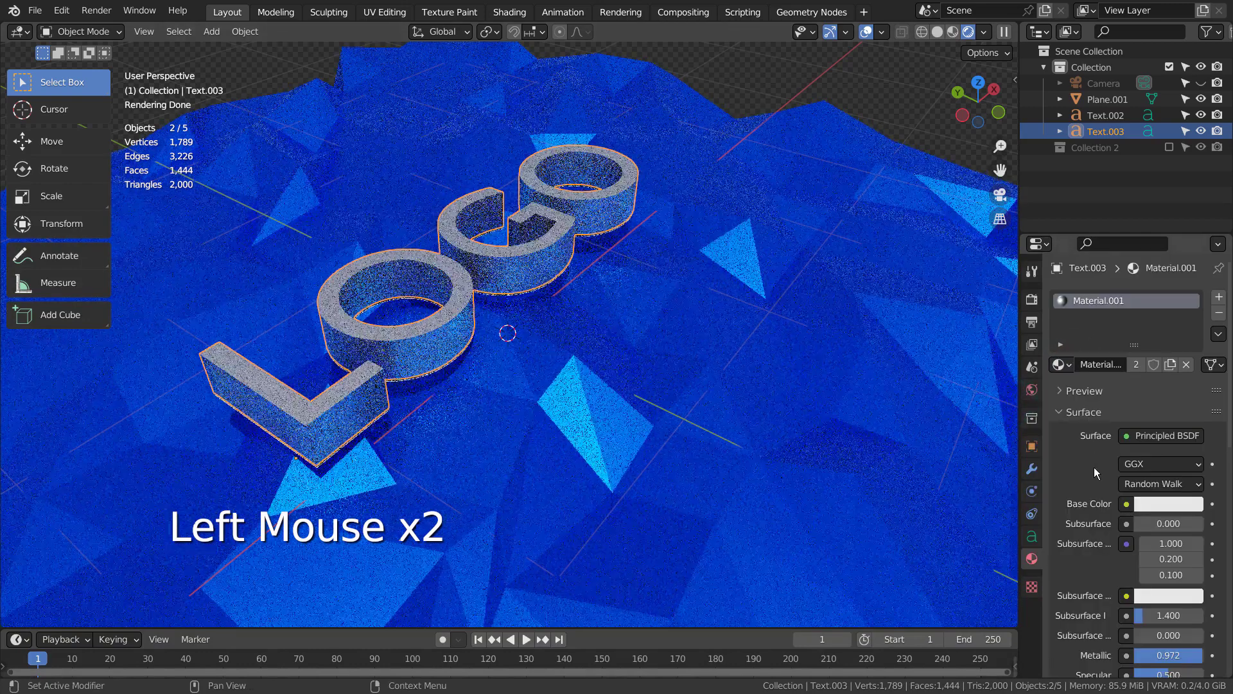
Brighten the extruded text material's base color to pure white.
key("ctrl+space")
scroll(1096, 473, "down", 3)
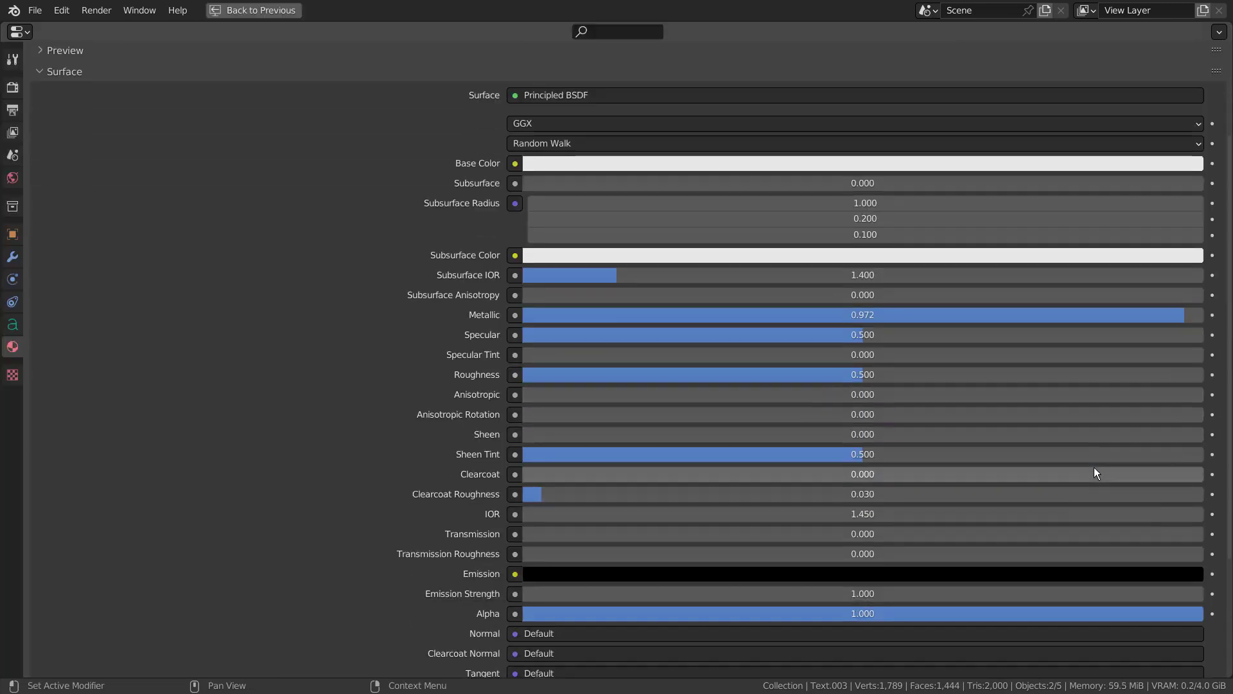
left_click(1001, 160)
scroll(1156, 199, "up", 4)
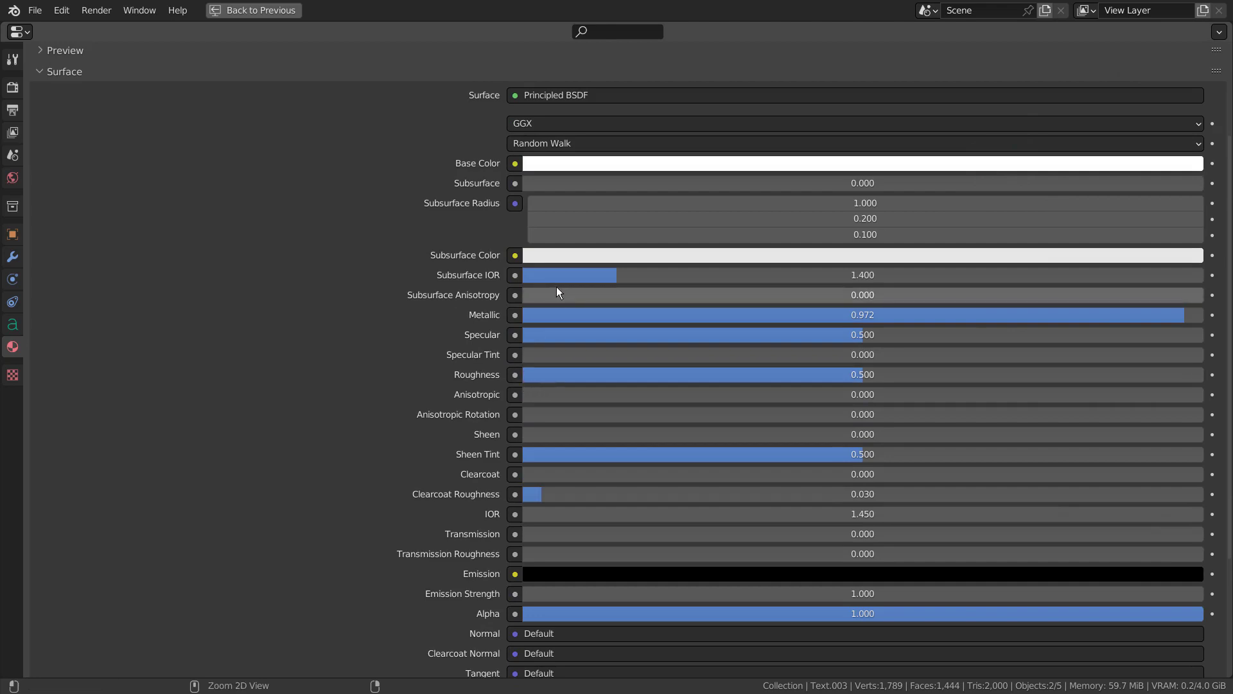
key("ctrl+space")
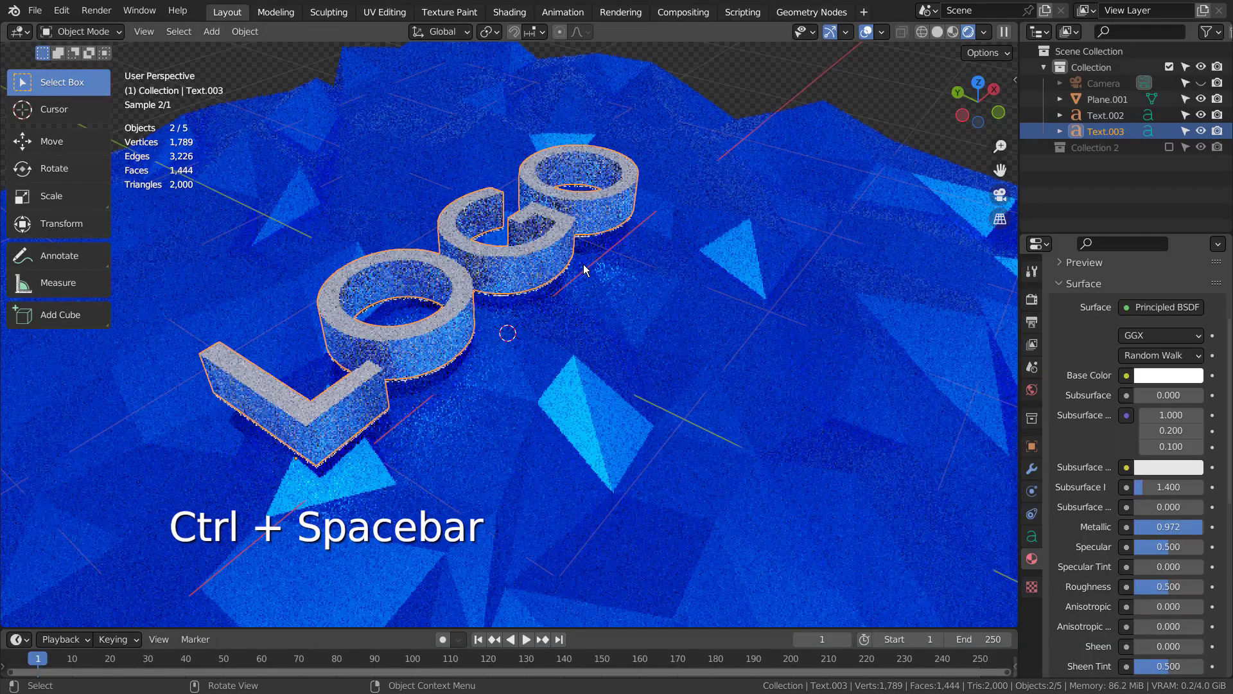
Assign the emission material Material.002 to the flat LOGO text beneath the extruded copy and review its color and strength.
left_click(564, 276)
left_click(564, 276)
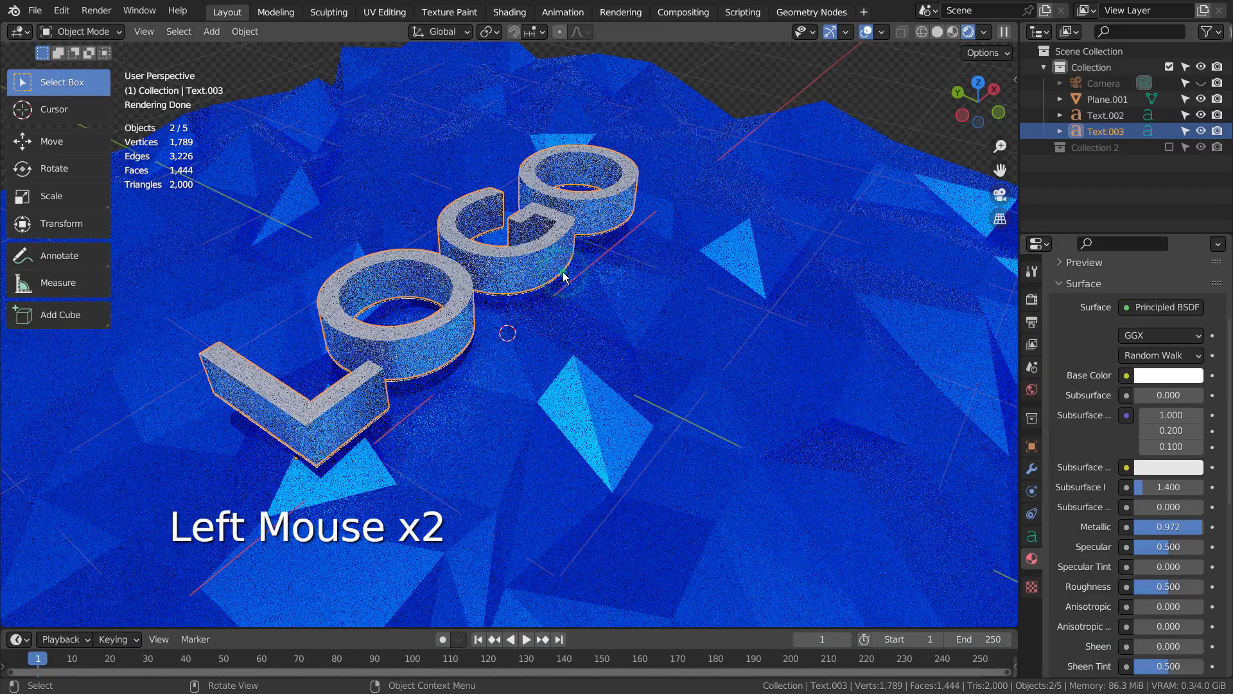
left_click(1058, 366)
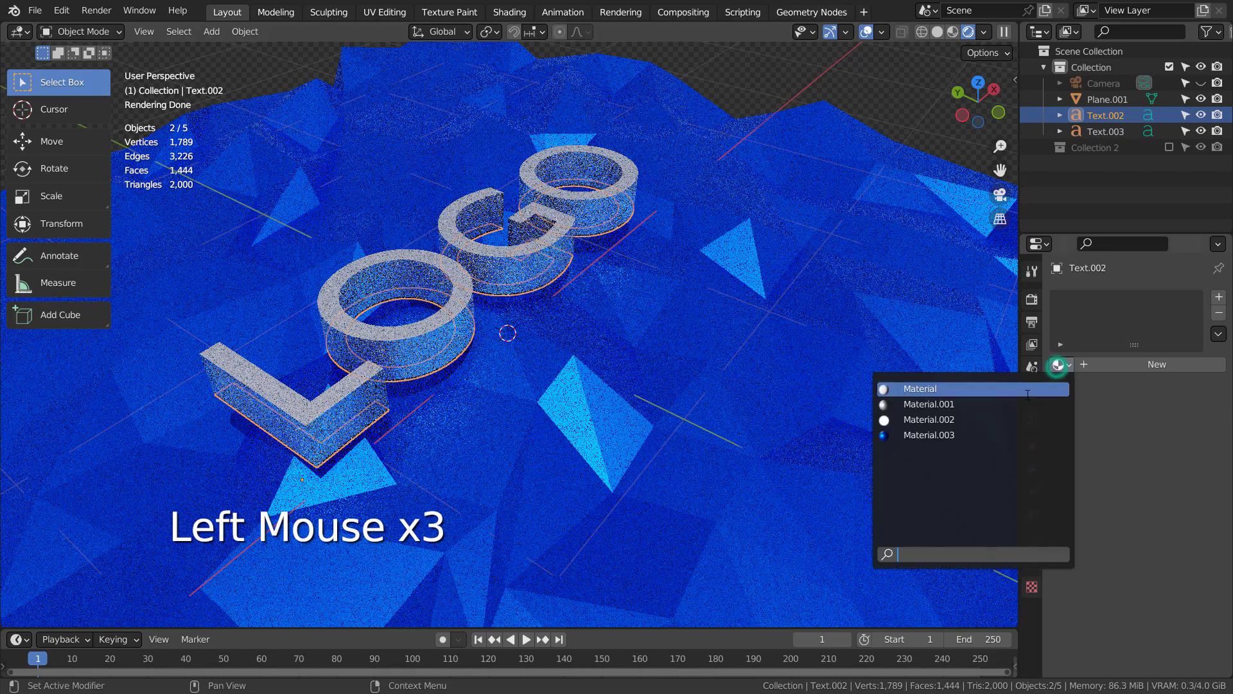
left_click(1027, 417)
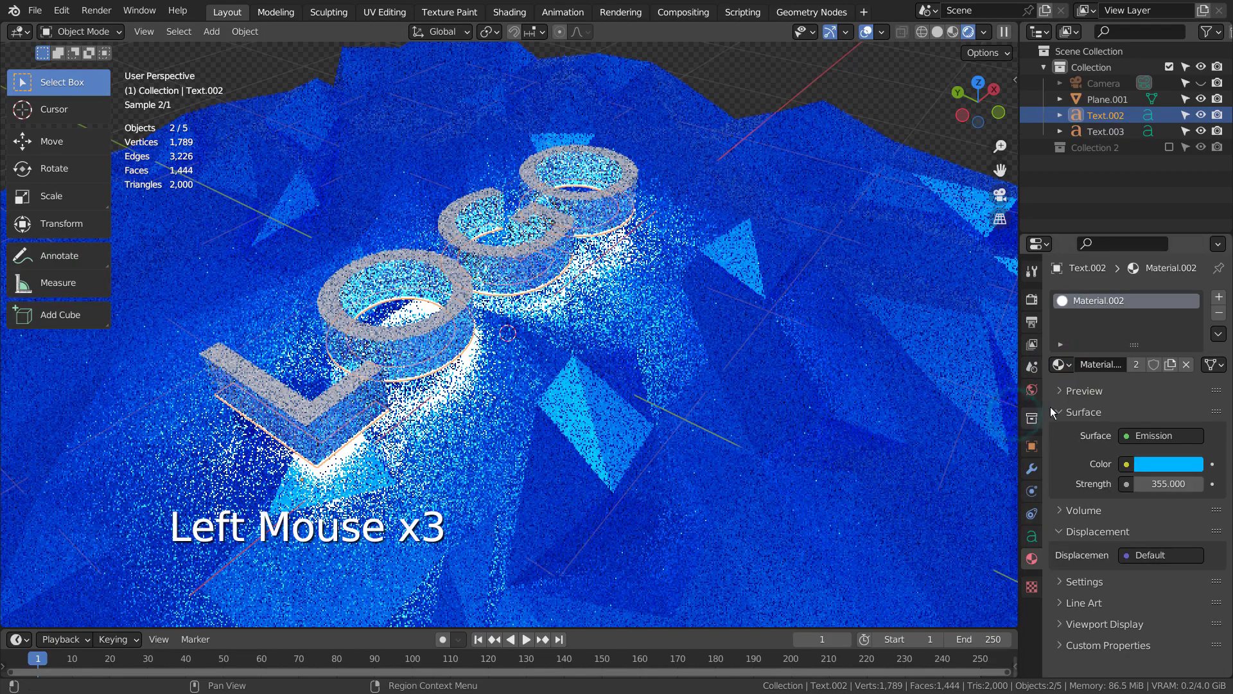
key("ctrl+space")
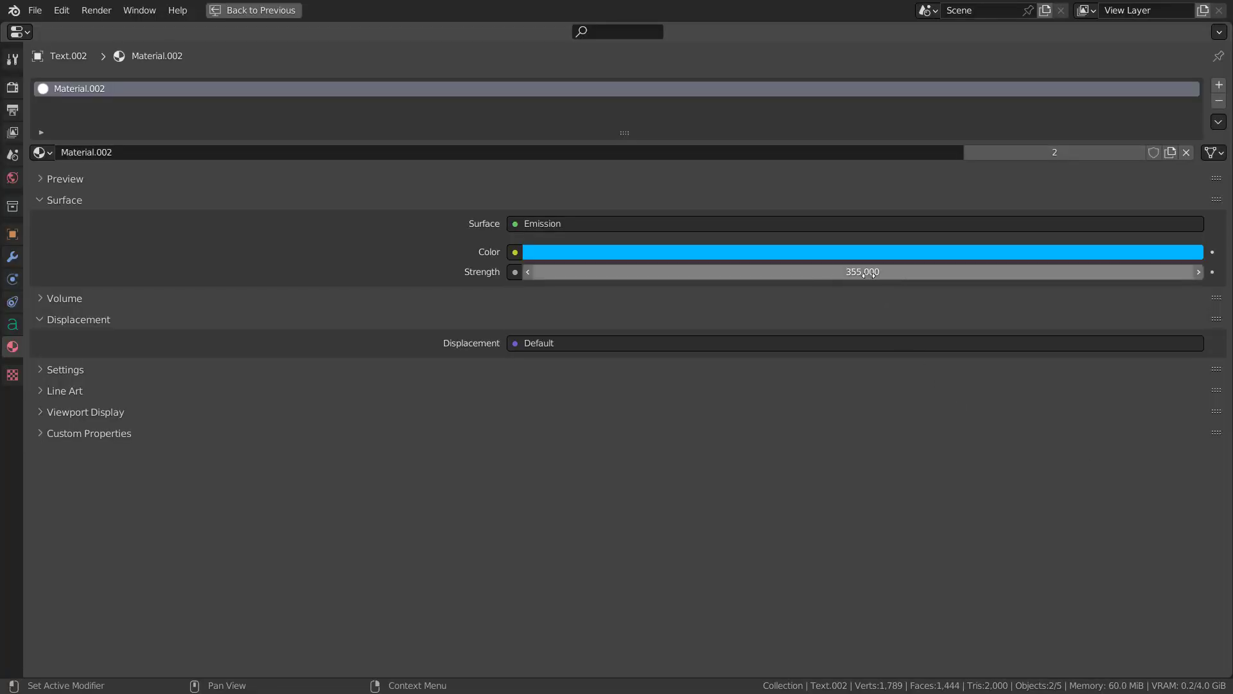
key("ctrl+space")
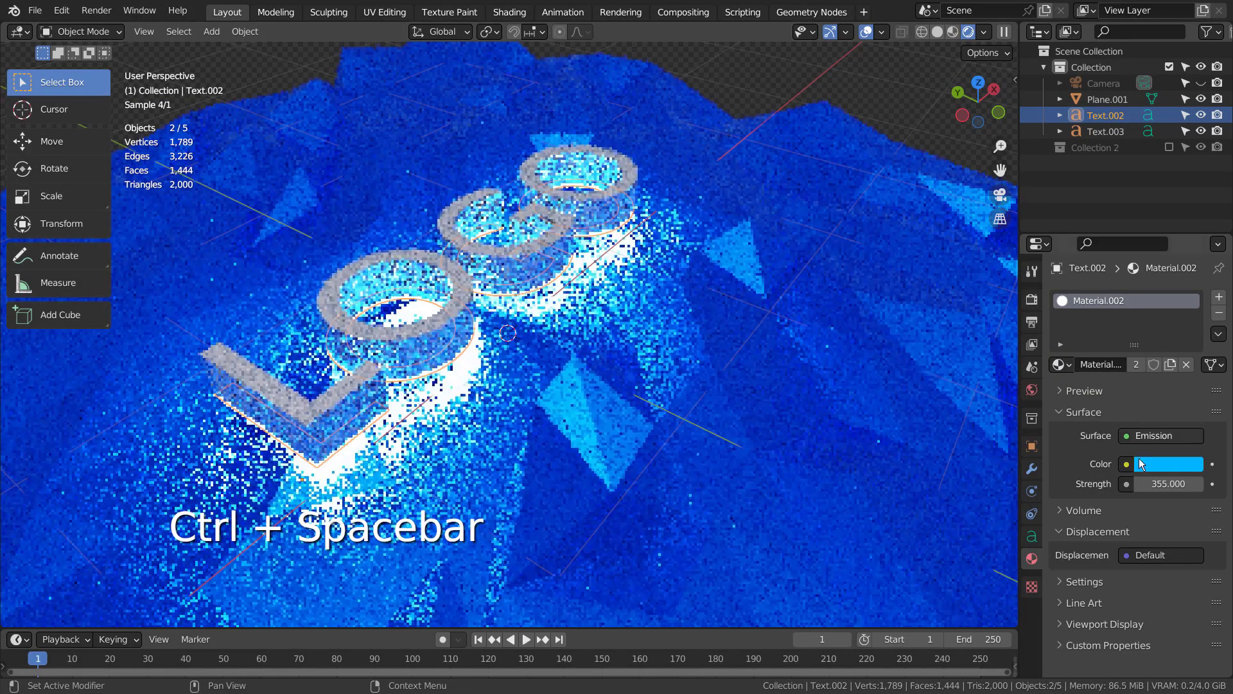
Try green, orange and magenta emission colors on the flat text, undo them and reselect Material.002.
left_click(1157, 461)
left_click(1082, 269)
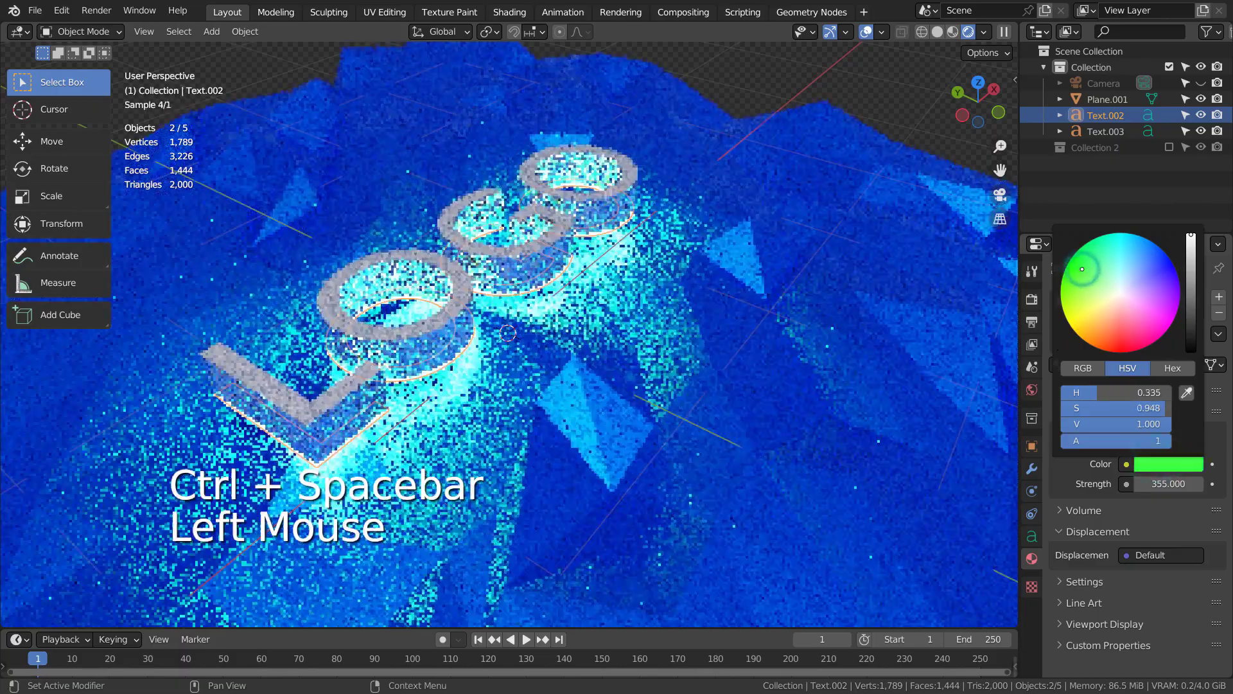
left_click(1106, 335)
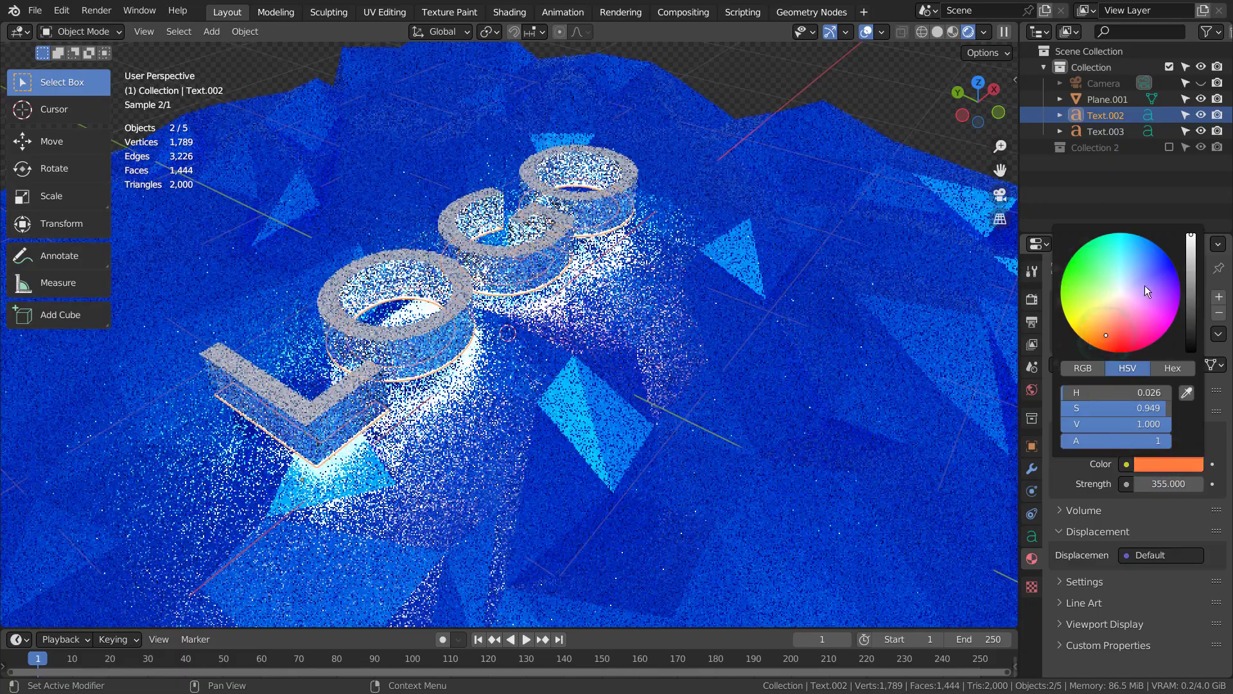
left_click(1158, 326)
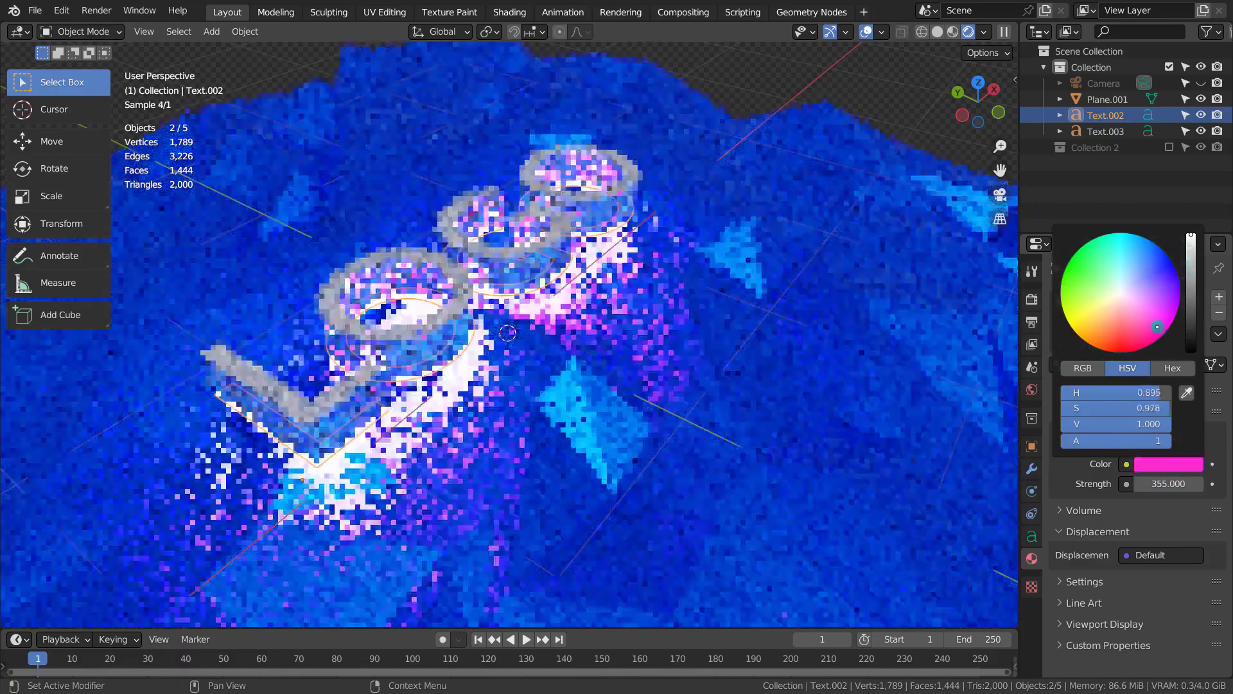
key("ctrl+z")
key("ctrl+z")
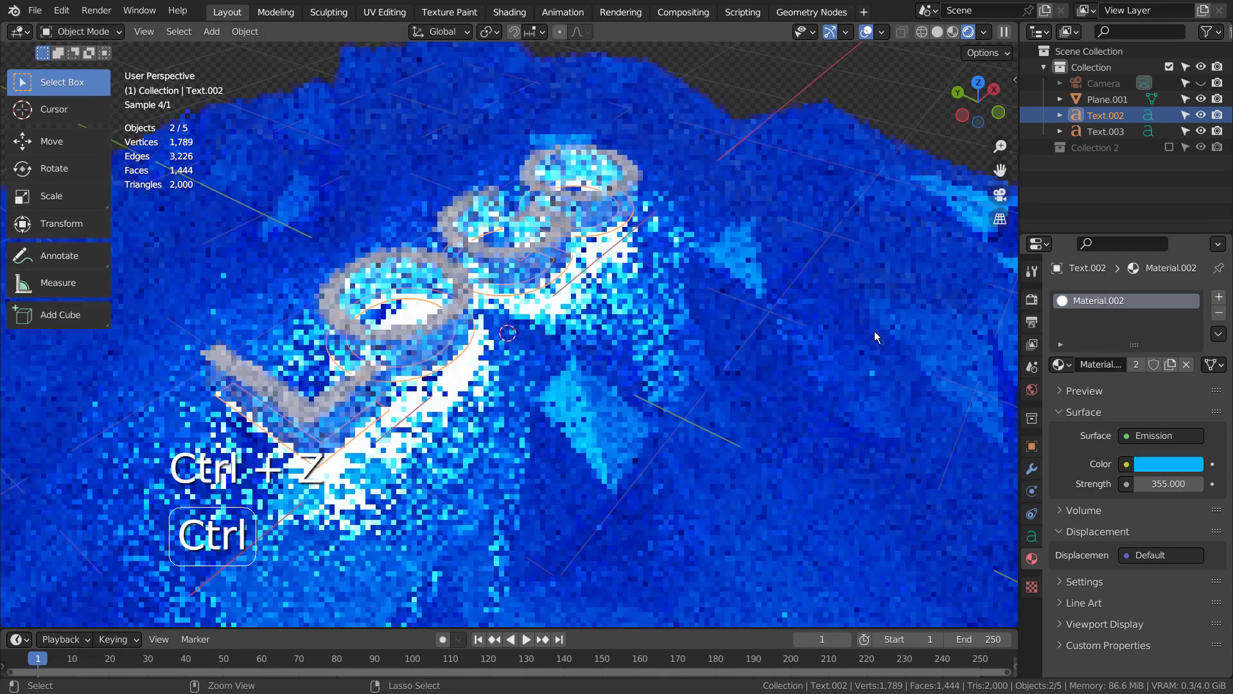
left_click(1058, 365)
left_click(1017, 421)
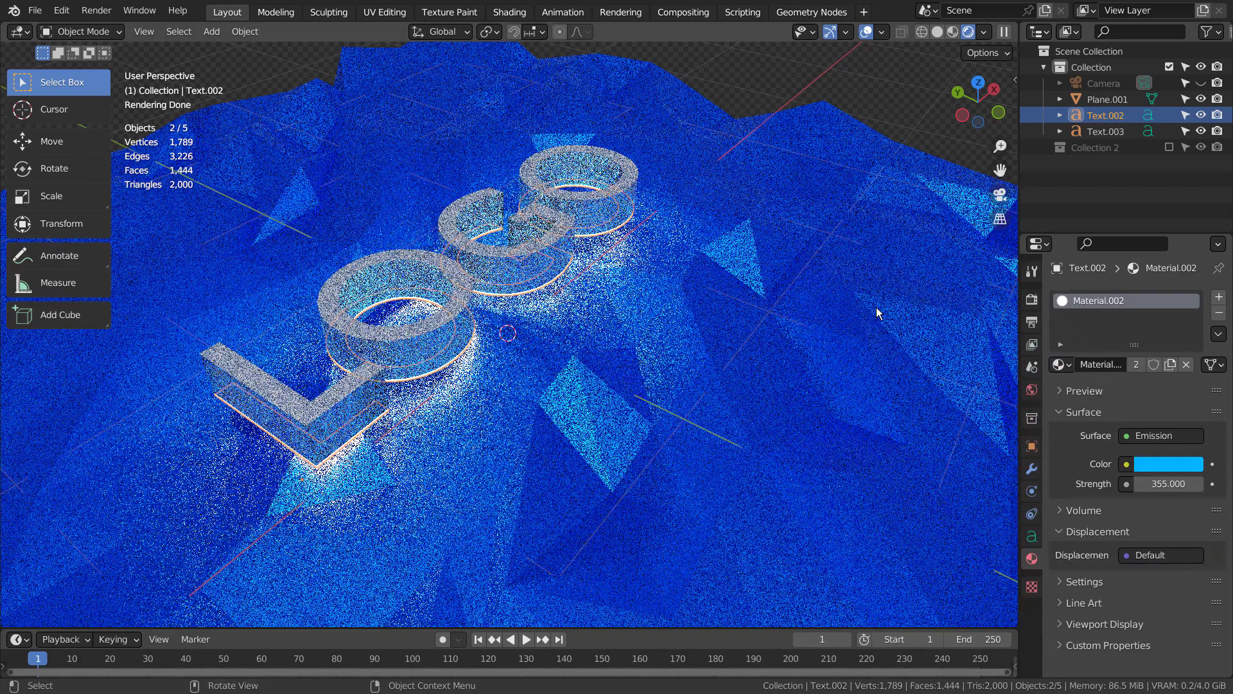
Check the scene from above and through the camera, then delete the ground plane and both LOGO texts.
key("KP_1")
key("KP_7")
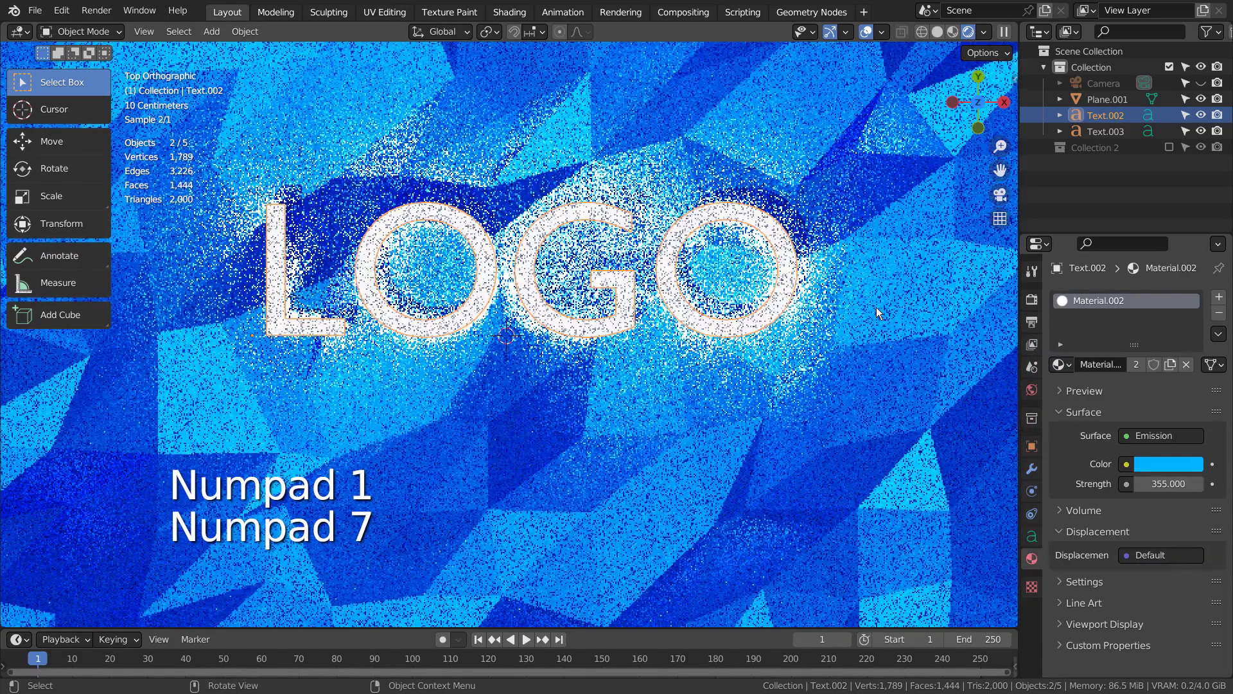
scroll(876, 307, "down", 3)
key("KP_0")
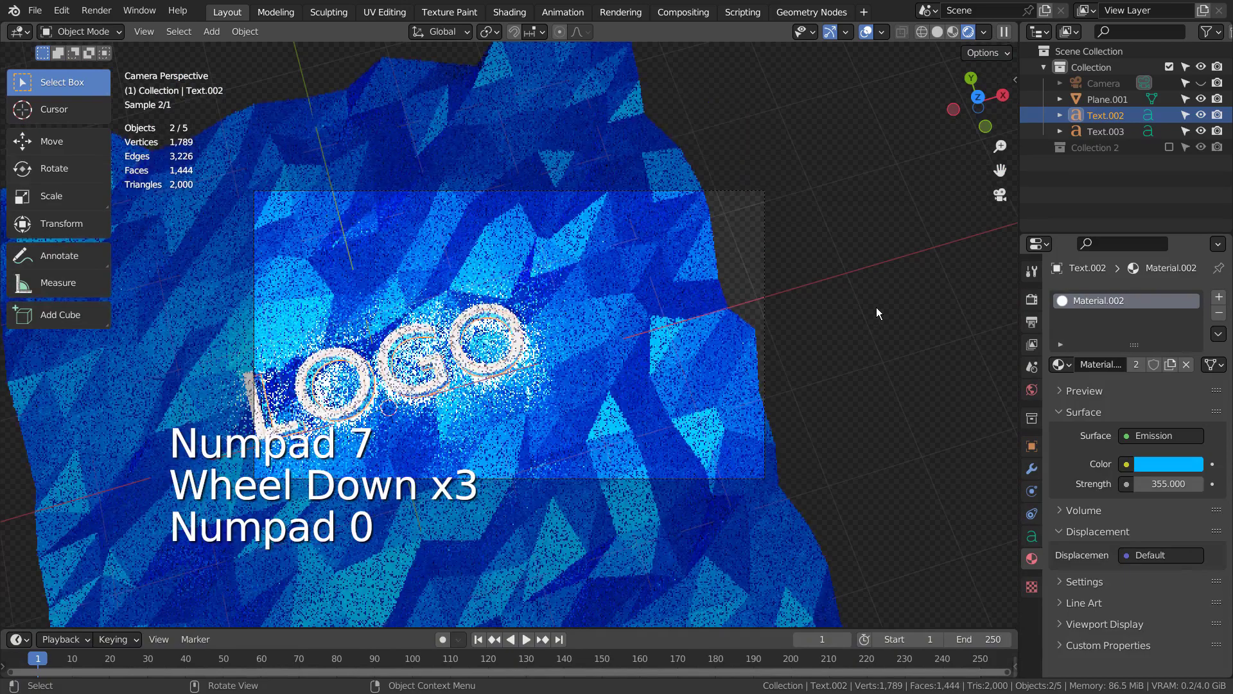
left_click(1089, 115)
left_click(1099, 100)
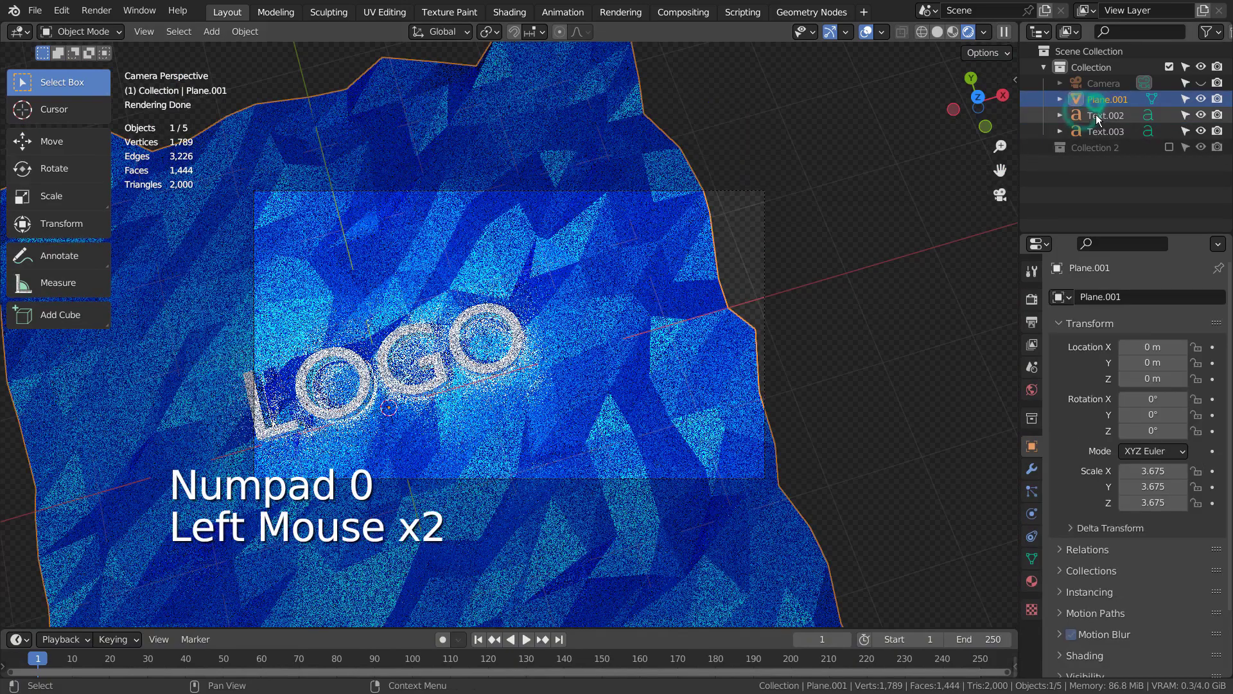
left_click(1097, 115, "shift")
left_click(1097, 128, "shift")
key("x")
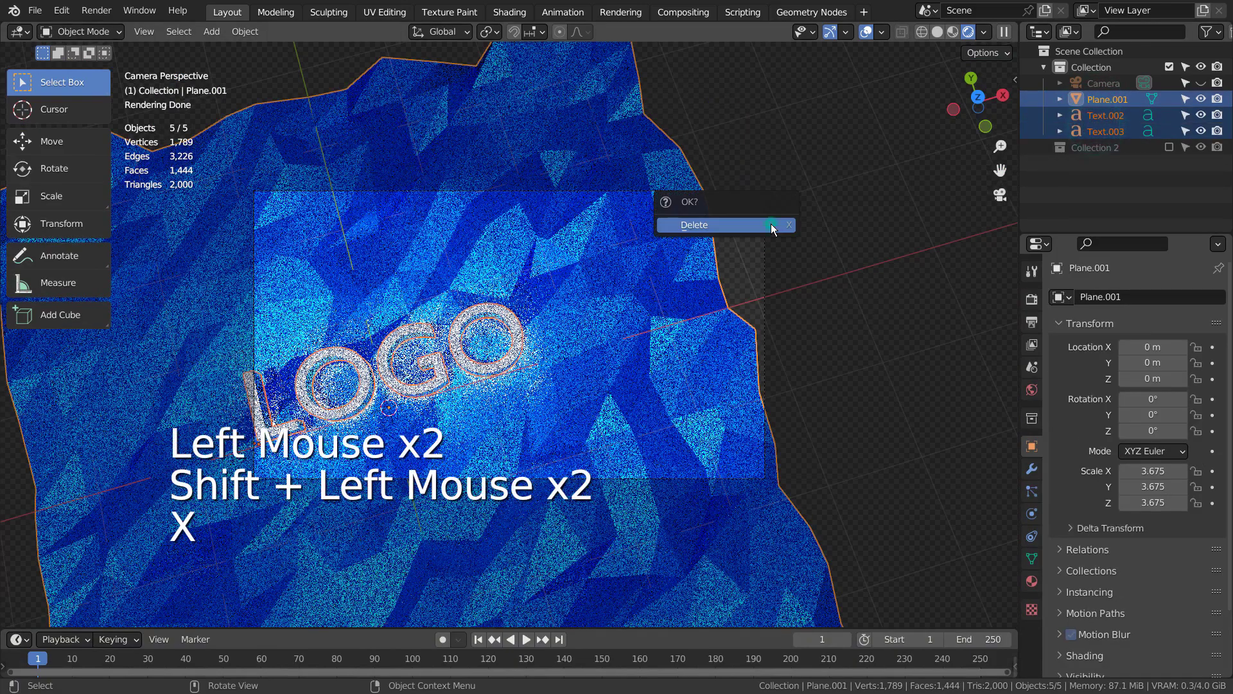
left_click(771, 223)
Enable Collection 2 and inspect its LOGO scene up close and from an angle.
left_click(1170, 98)
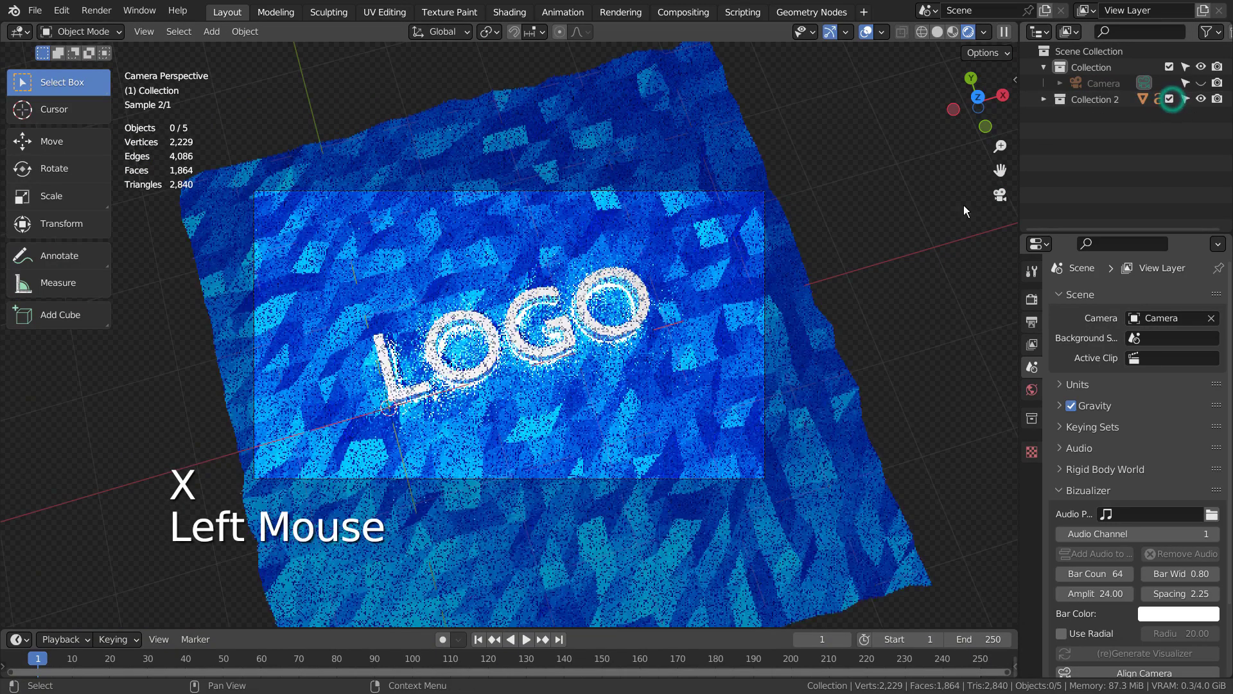
scroll(603, 319, "up", 2)
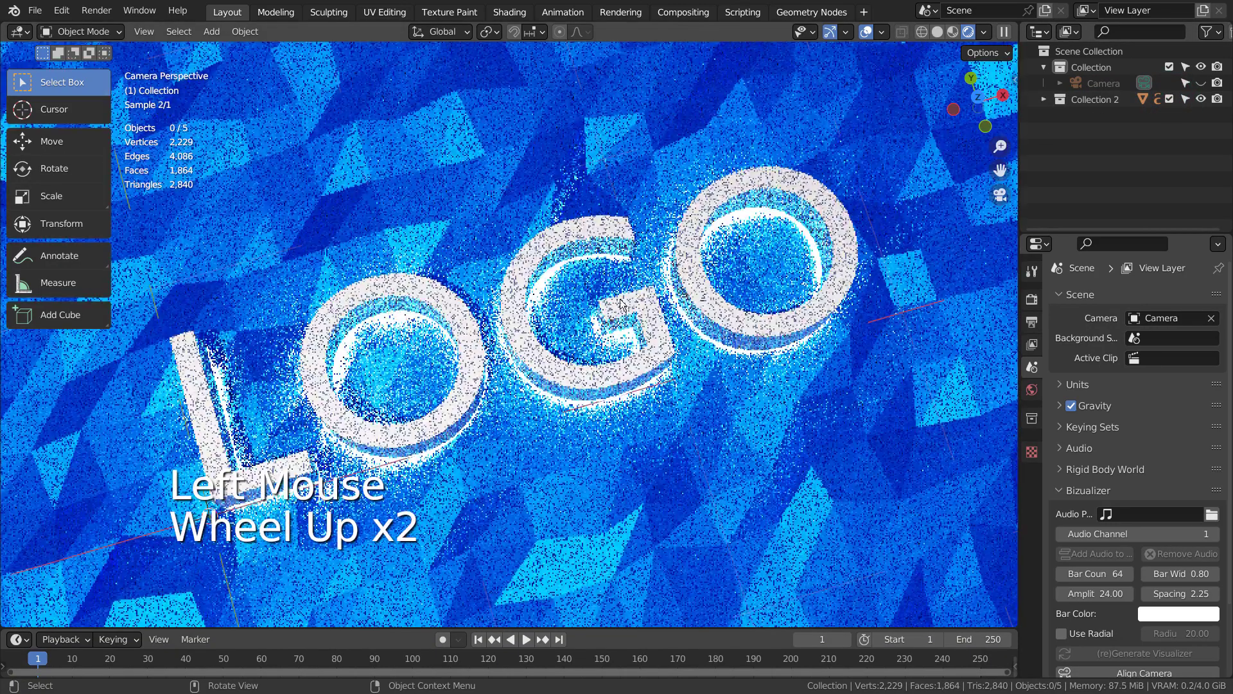
middle_click_drag(603, 319, 656, 348)
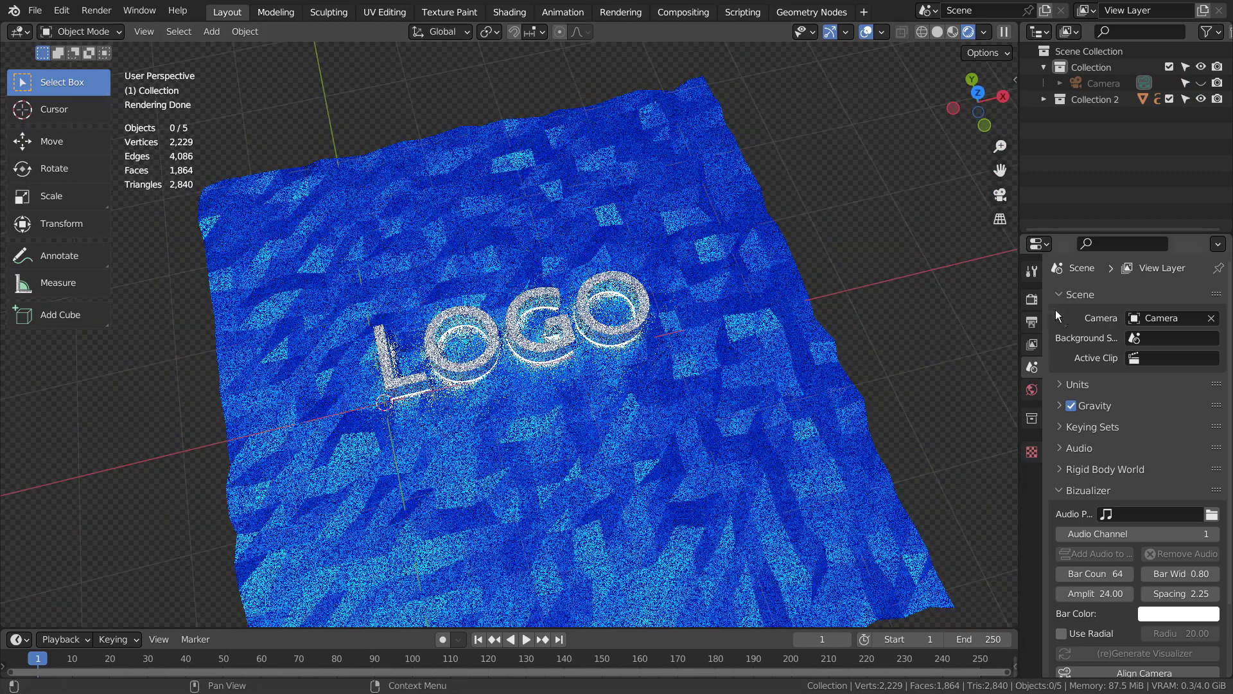
Examine the world's Nishita sky texture settings in an enlarged view, including sun size, intensity, elevation, rotation and strength.
left_click(1032, 390)
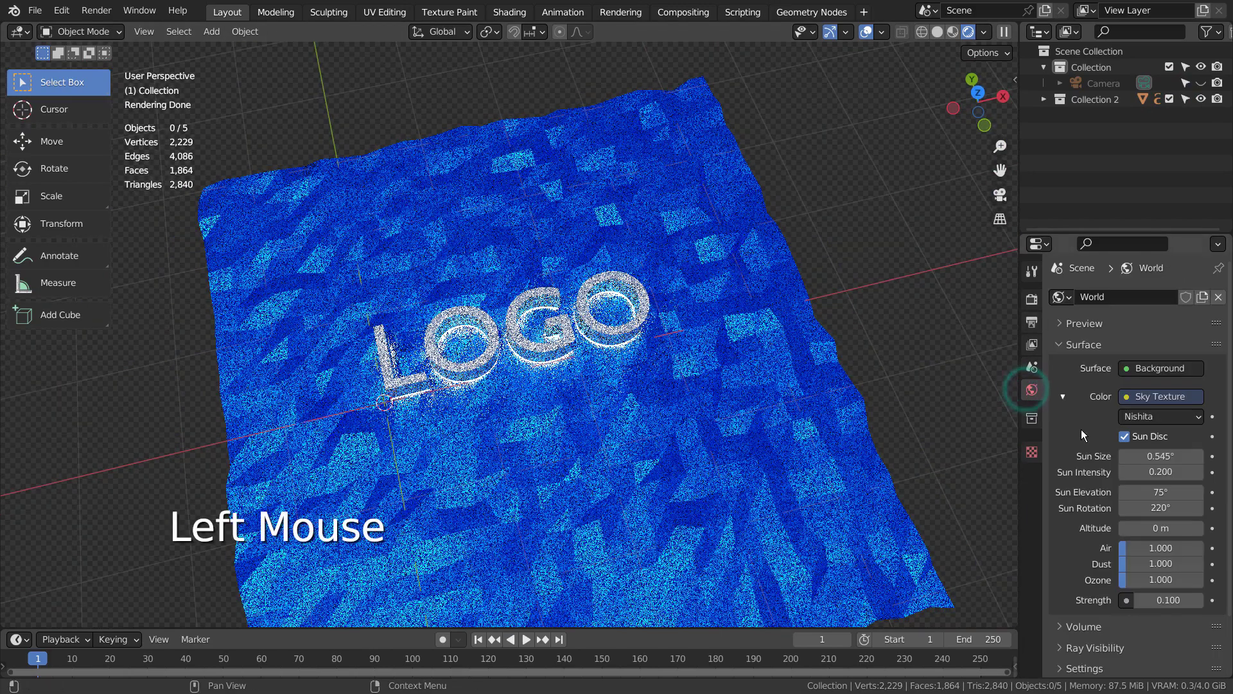
key("ctrl+space")
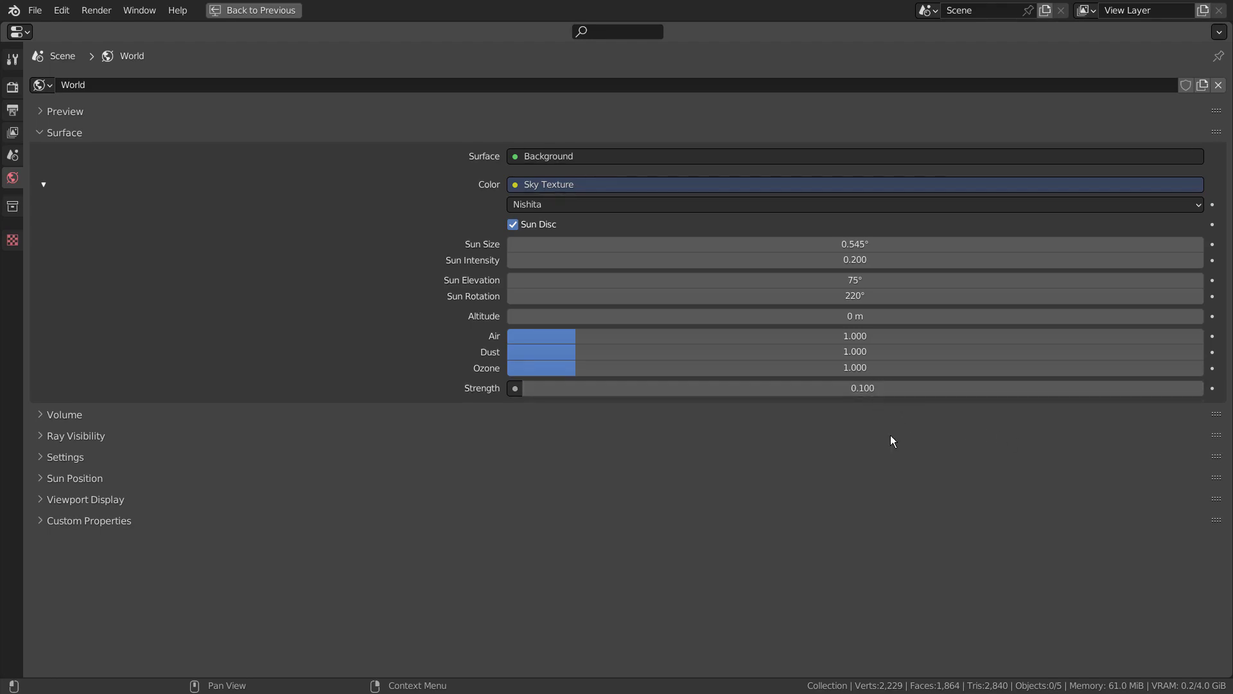
key("ctrl+space")
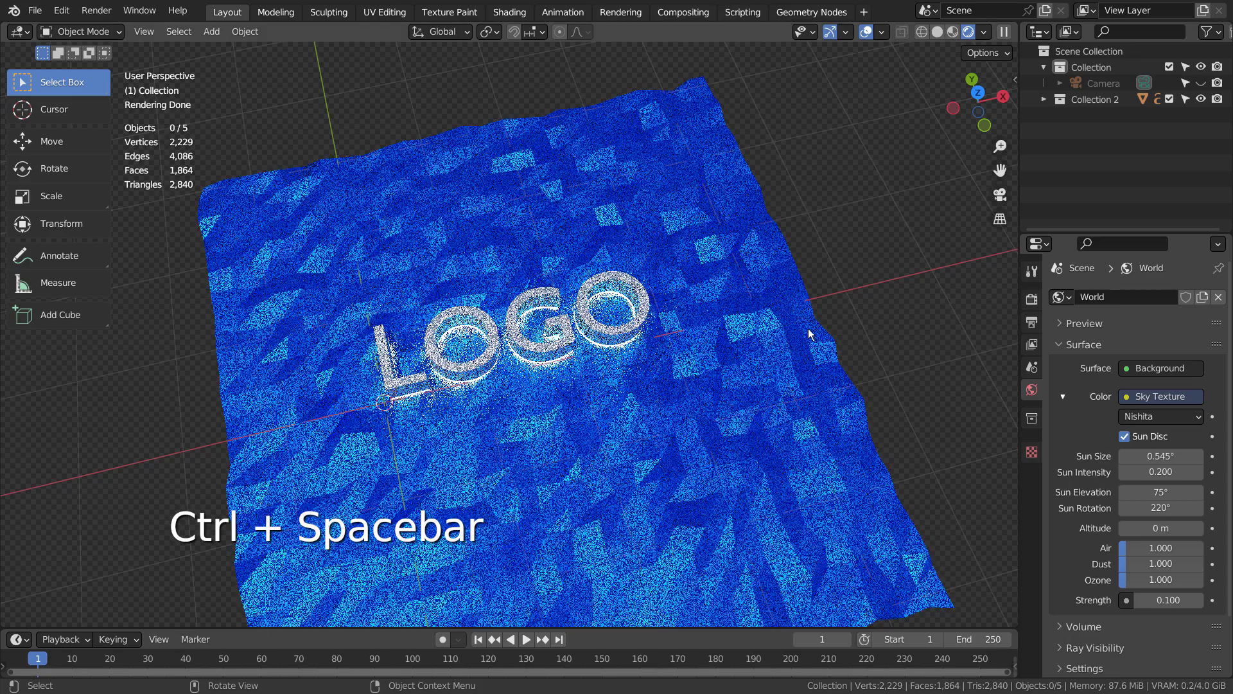
Look at the LOGO scene through the camera, render the current frame and close the finished render.
middle_click_drag(816, 319, 818, 361)
key("KP_0")
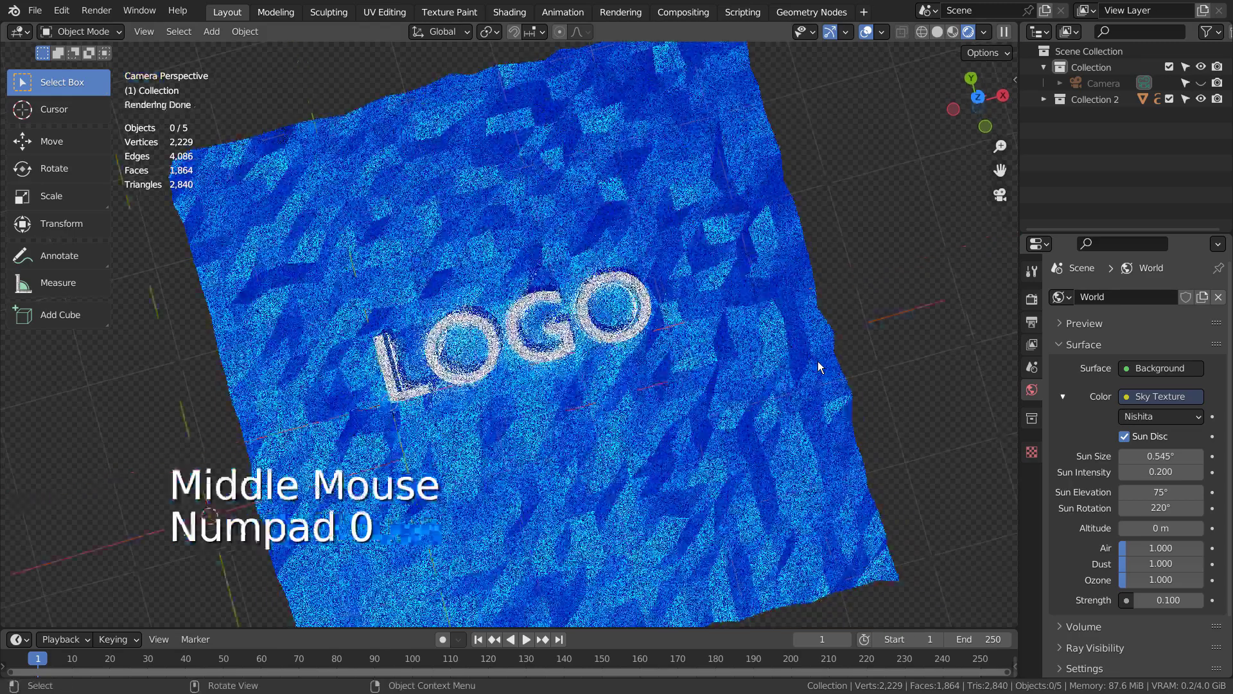
scroll(819, 361, "down", 2)
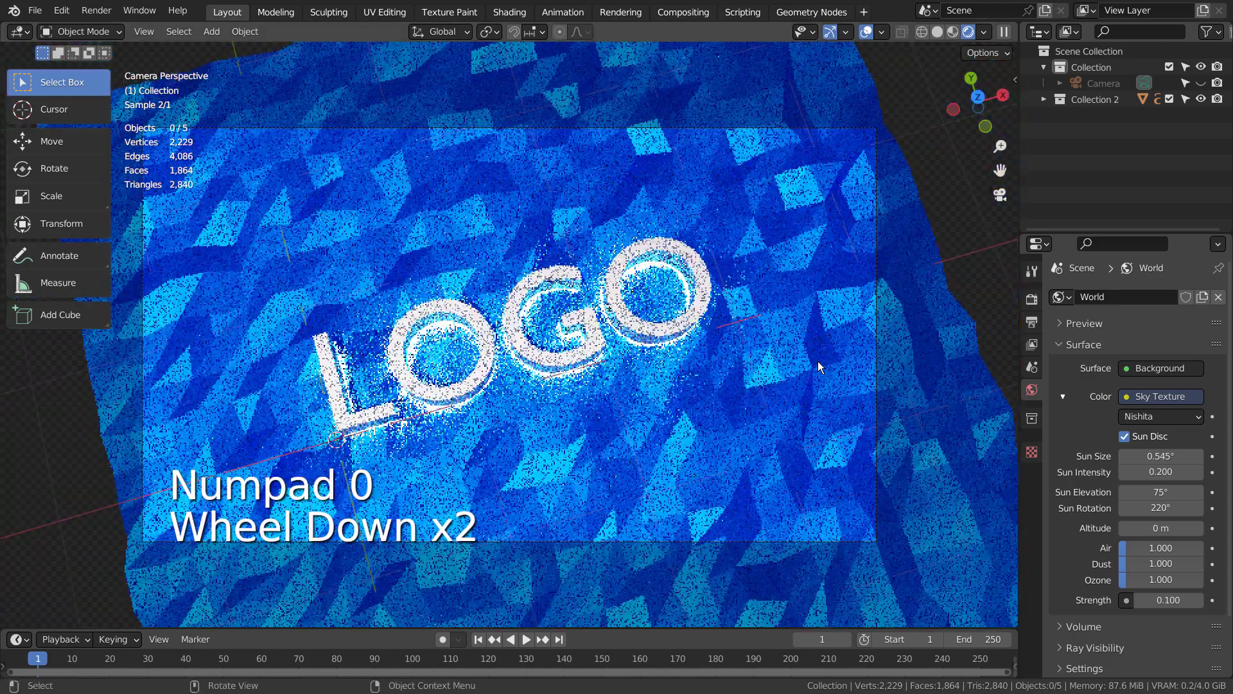
scroll(818, 361, "down", 1)
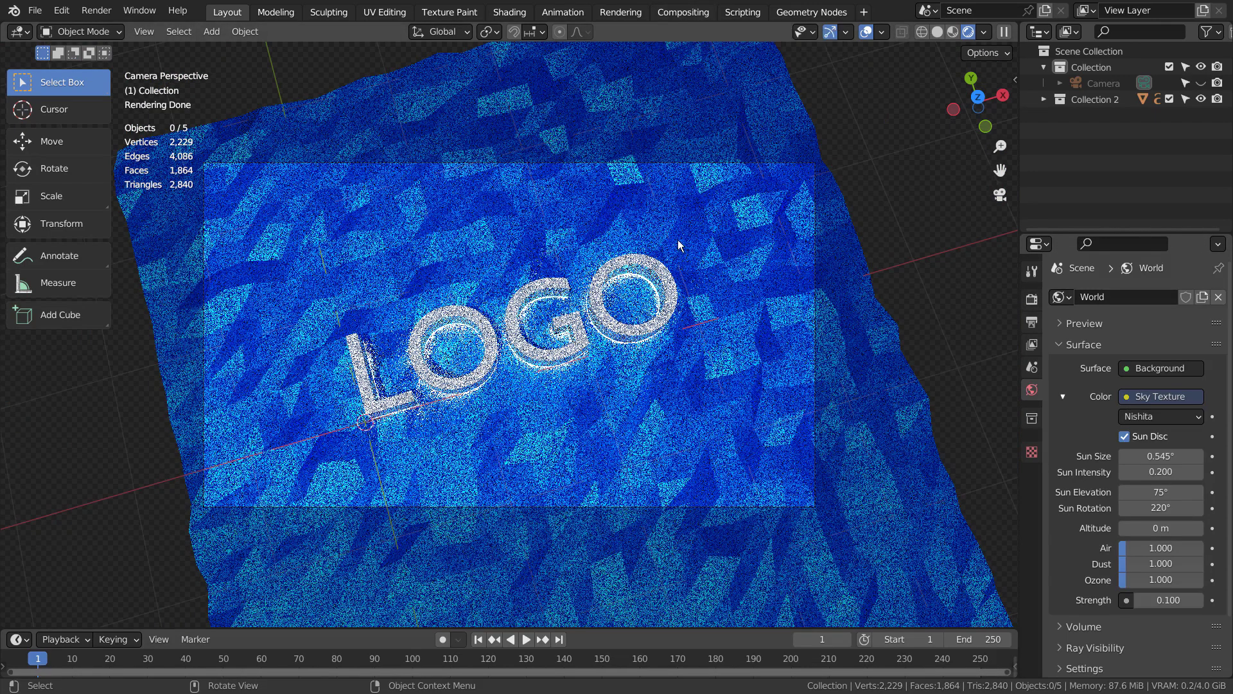
key("F12")
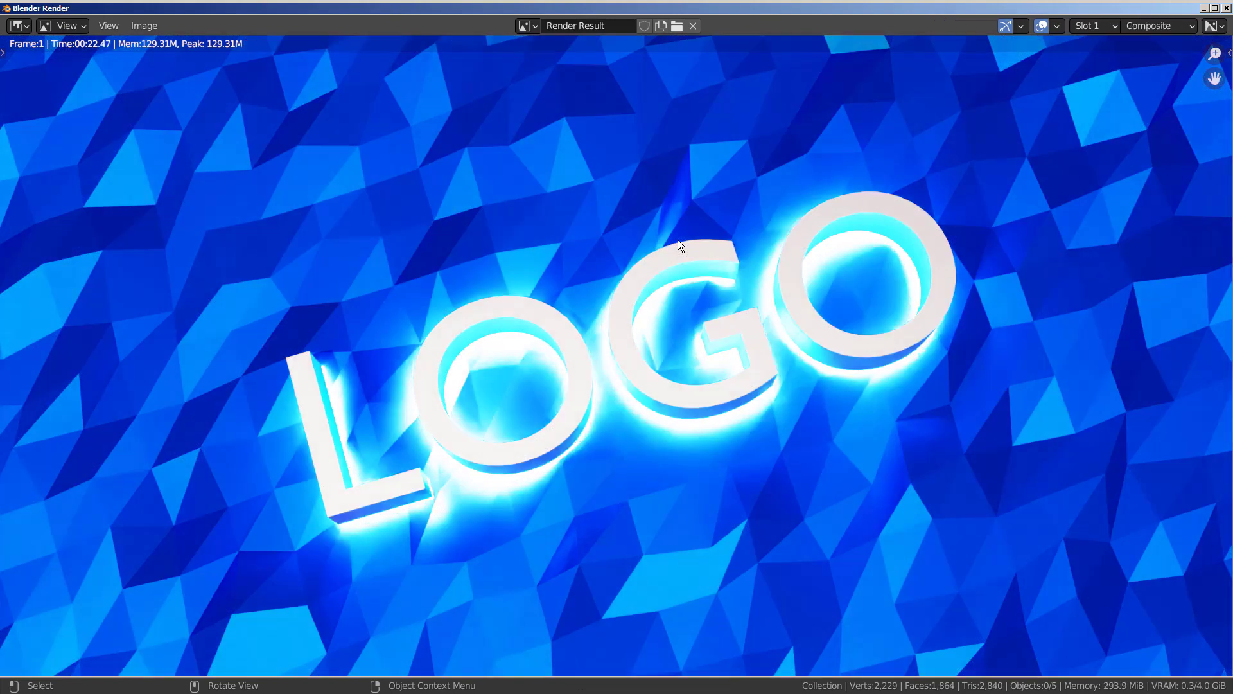
left_click(1204, 8)
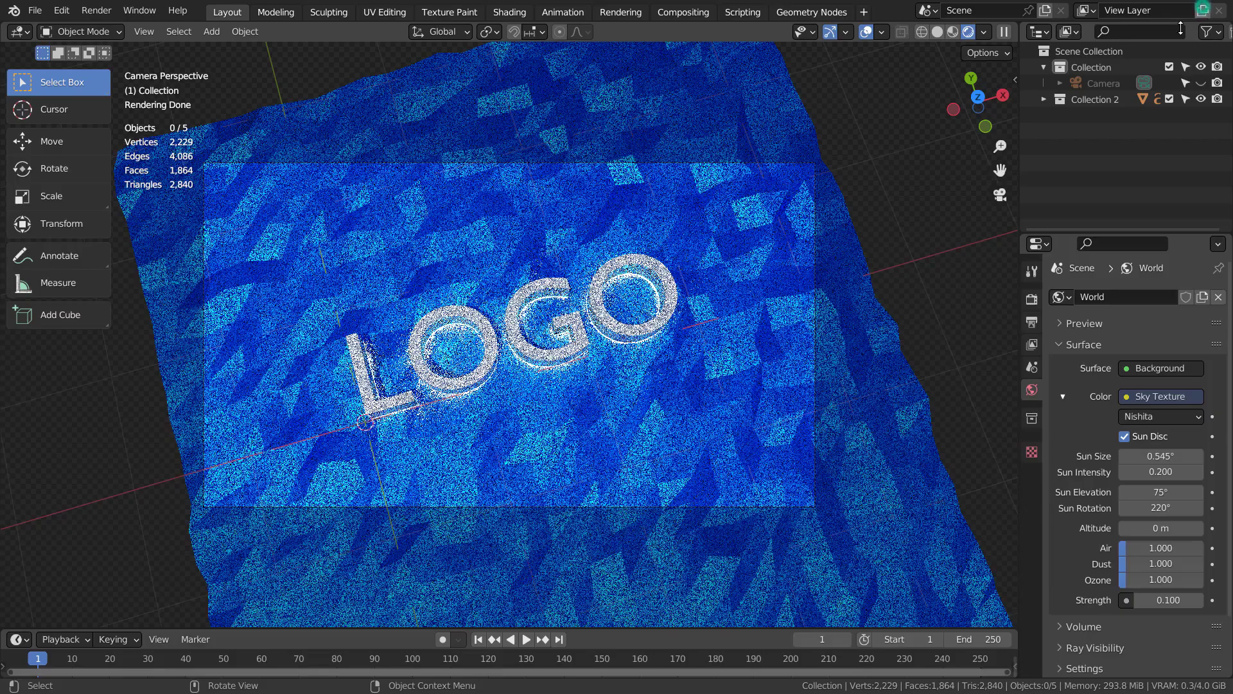
Show the compositing node tree full screen and examine the Glare and RGB Curves nodes, including the black and white level colors.
left_click(683, 11)
key("ctrl+space")
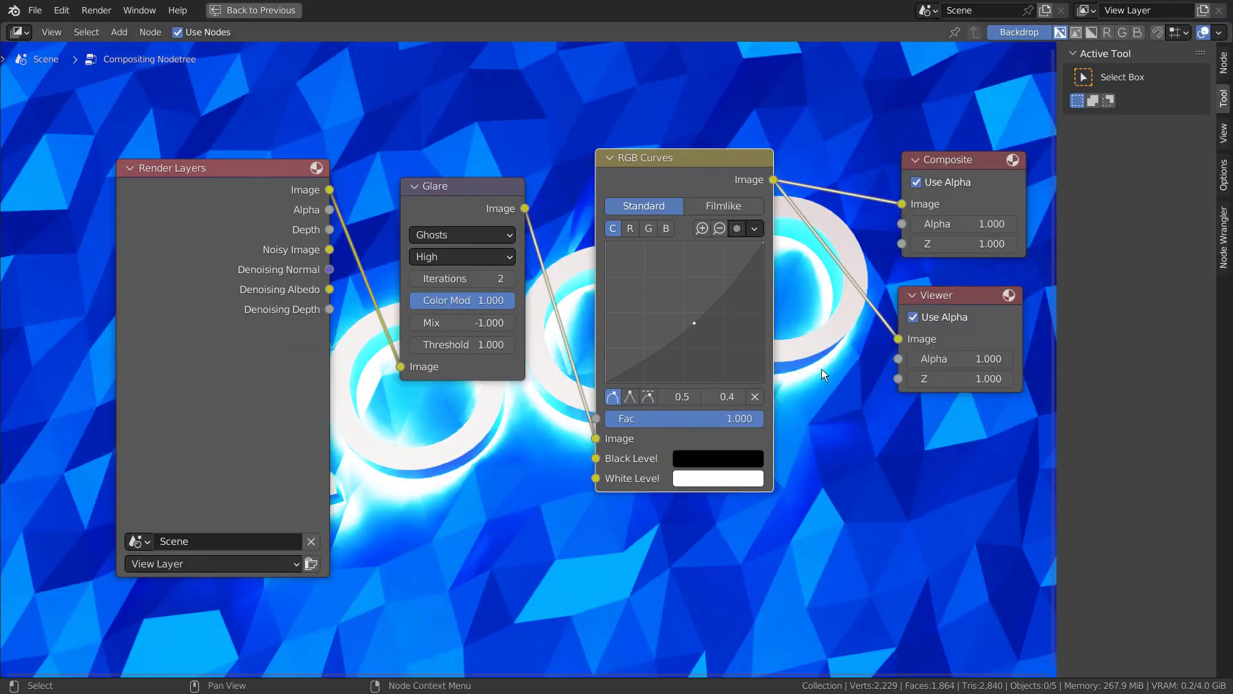
key("n")
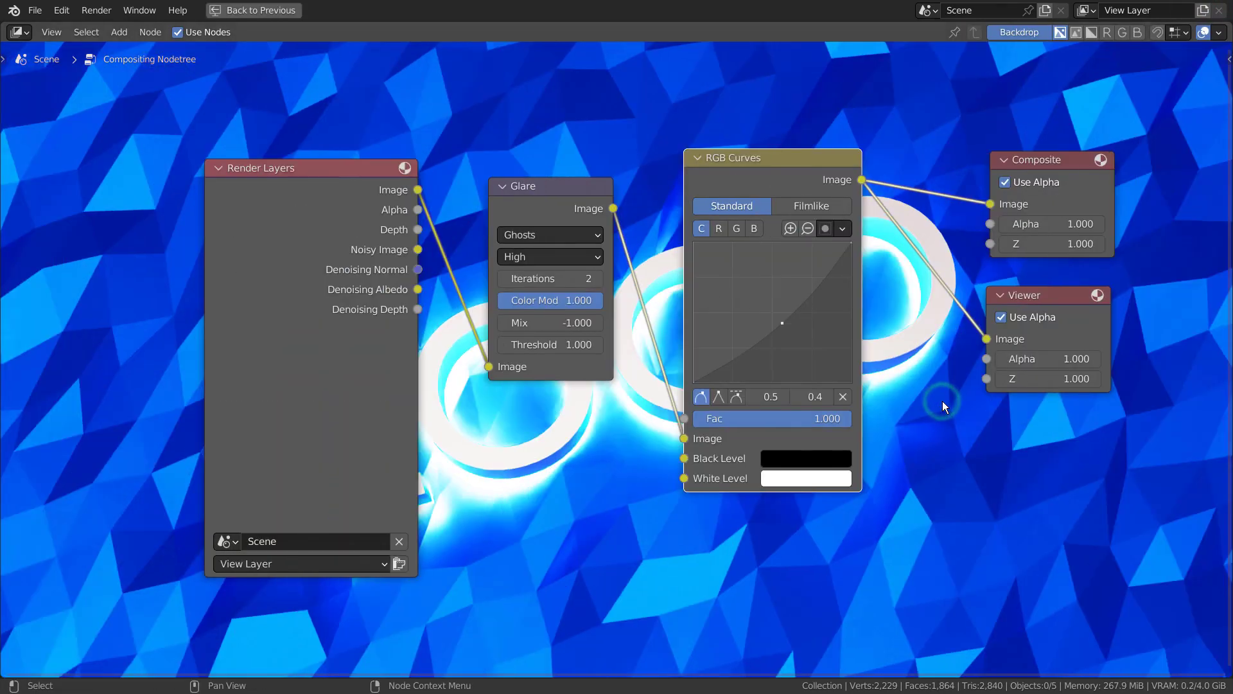
middle_click_drag(989, 445, 940, 427, "shift")
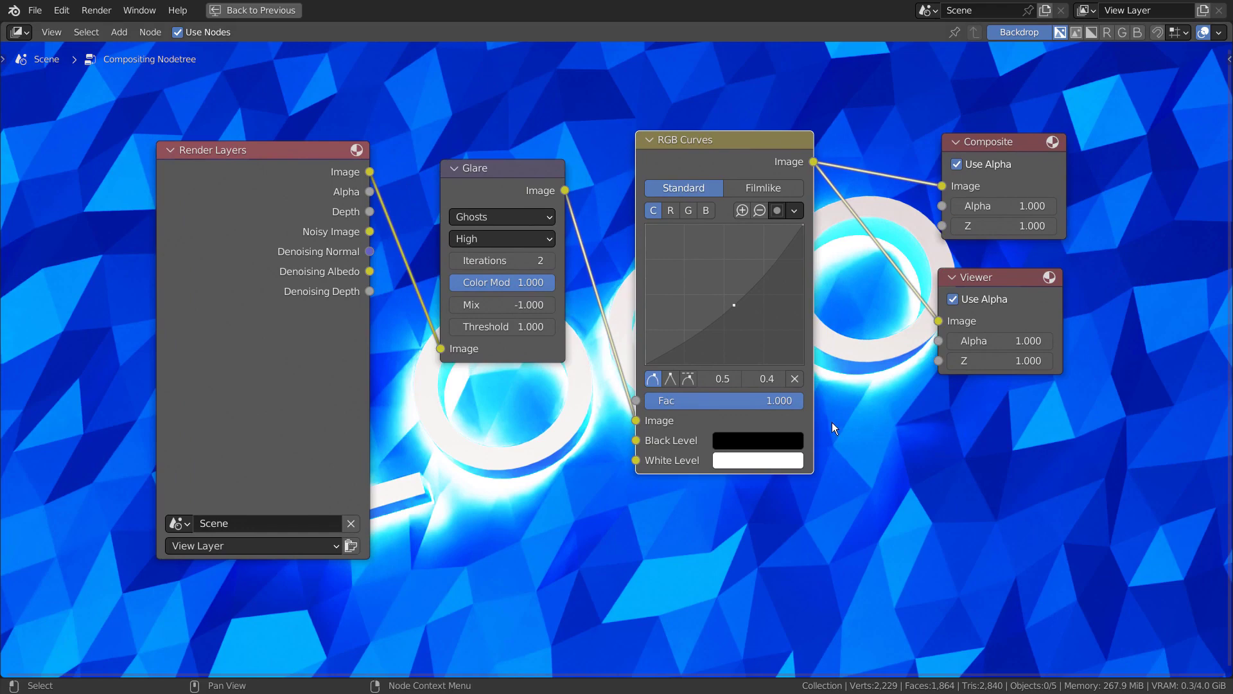
left_click(778, 440)
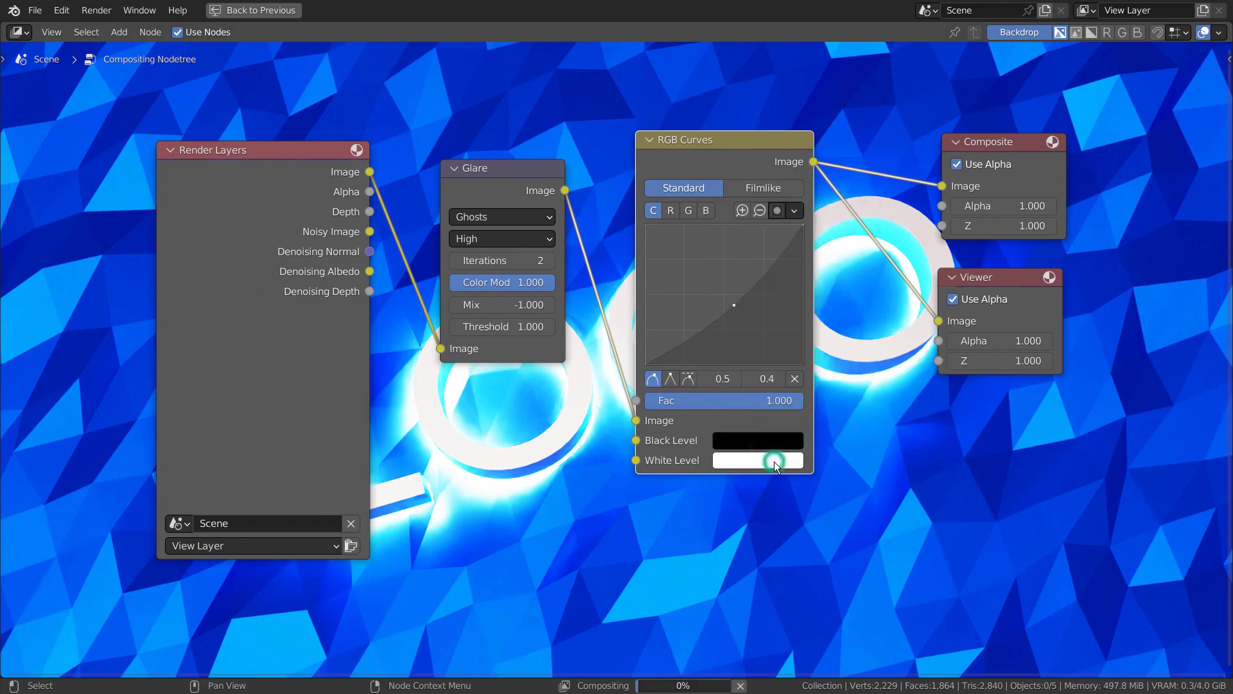
left_click(773, 460)
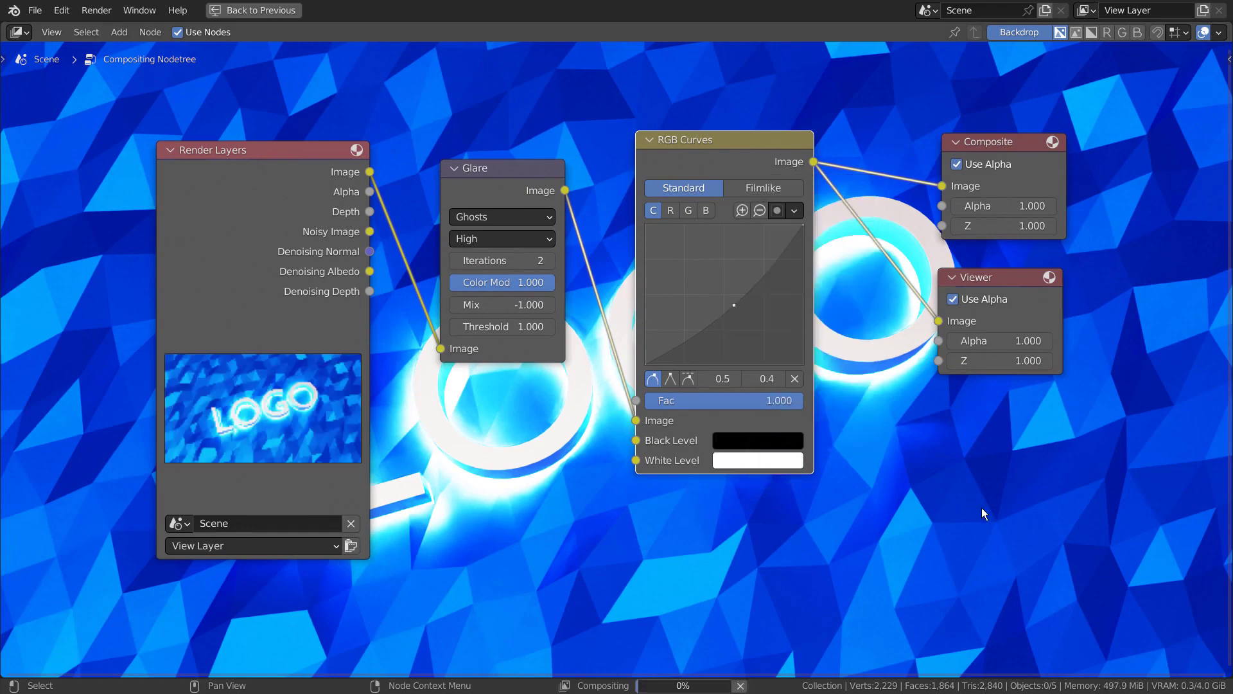